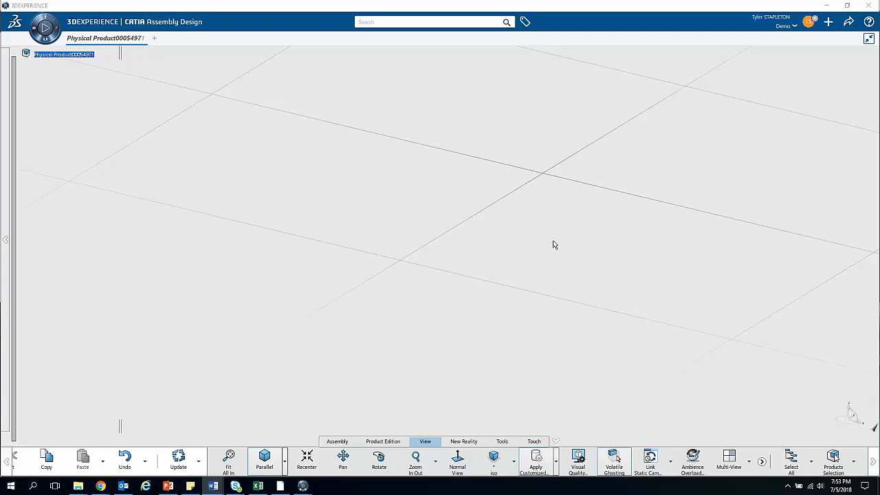
pyautogui.click(42, 27)
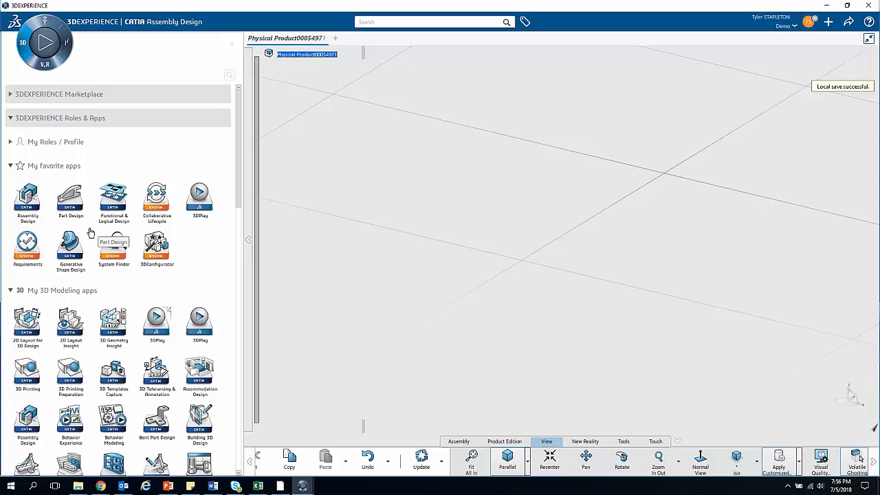
pyautogui.click(231, 46)
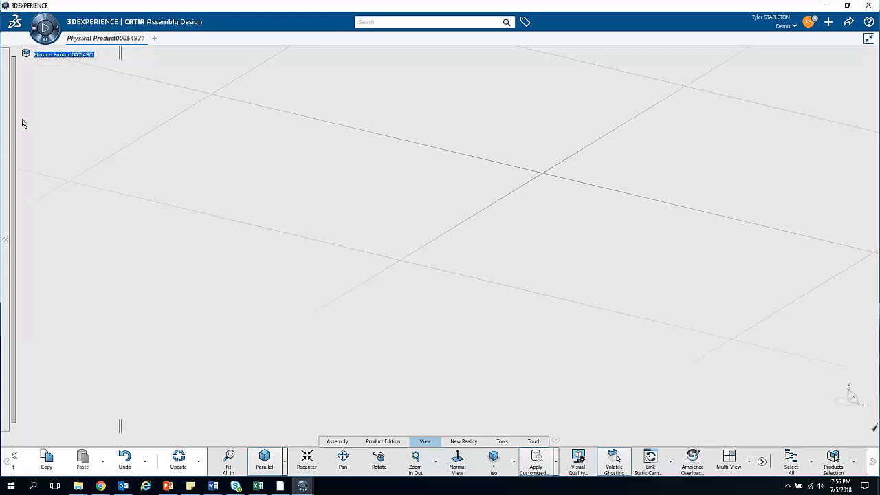
# Step: Switch to the 3DDashboard in Google Chrome and launch Assembly Design from the favorite apps
pyautogui.click(100, 485)
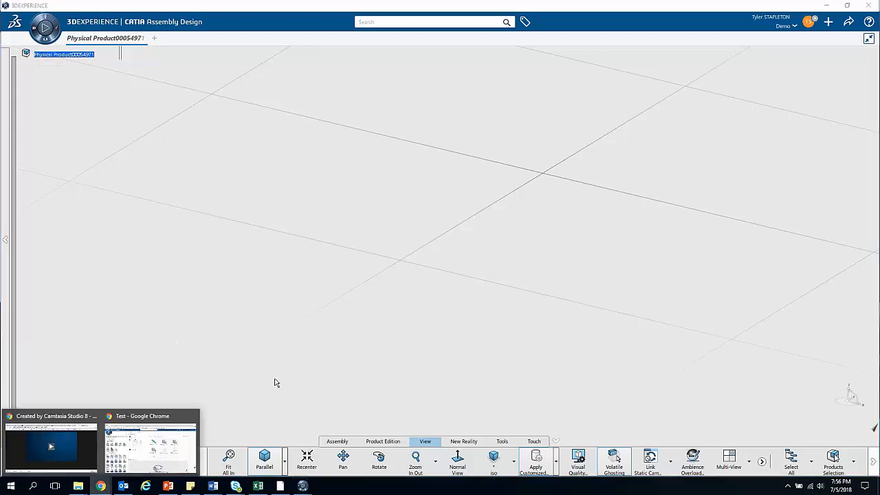
pyautogui.click(159, 447)
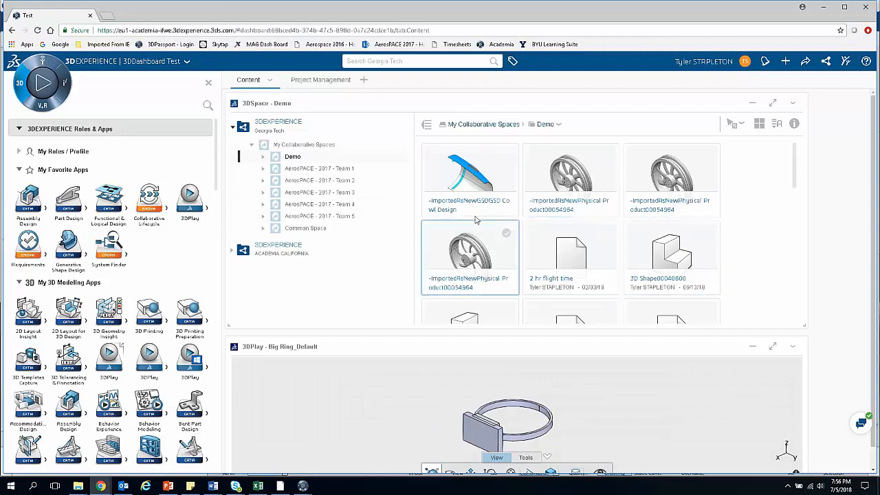
pyautogui.click(25, 206)
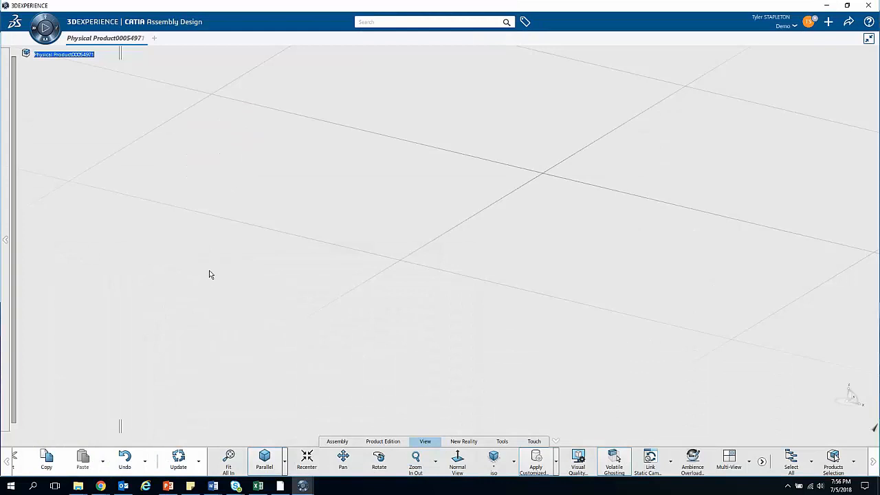
# Step: Insert a new 3D Shape directly under the root physical product
pyautogui.rightClick(63, 57)
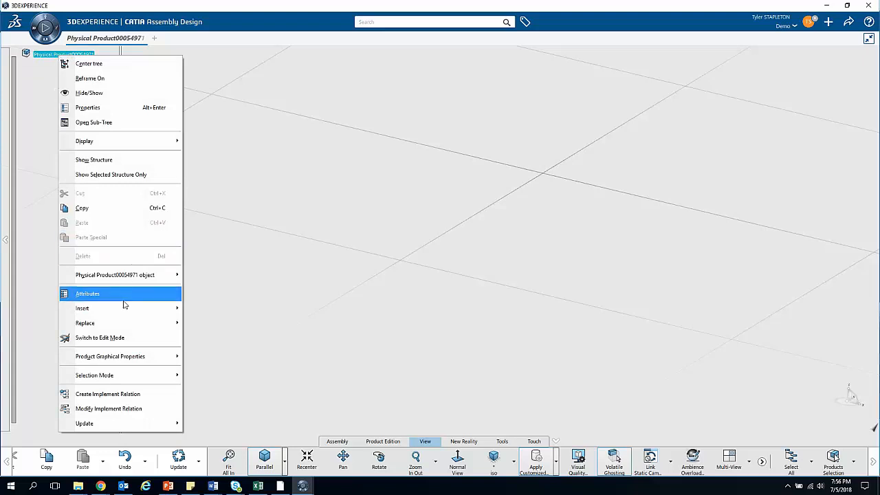
pyautogui.moveTo(123, 300)
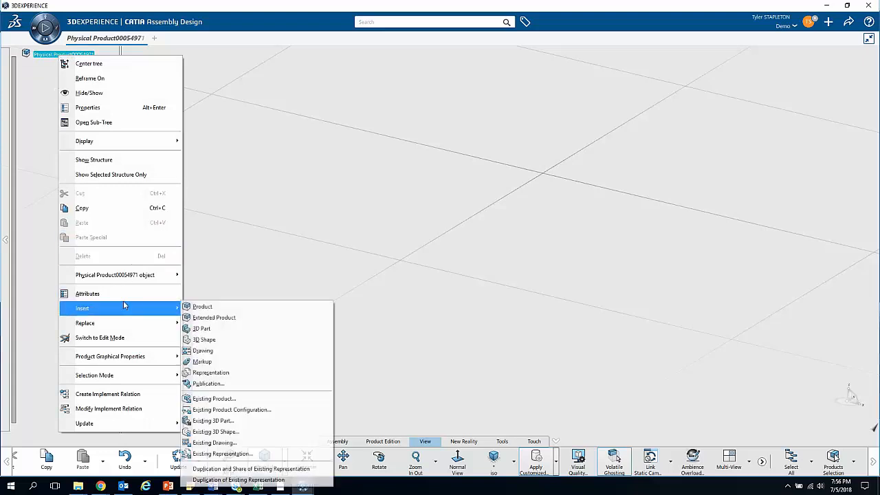
pyautogui.click(227, 339)
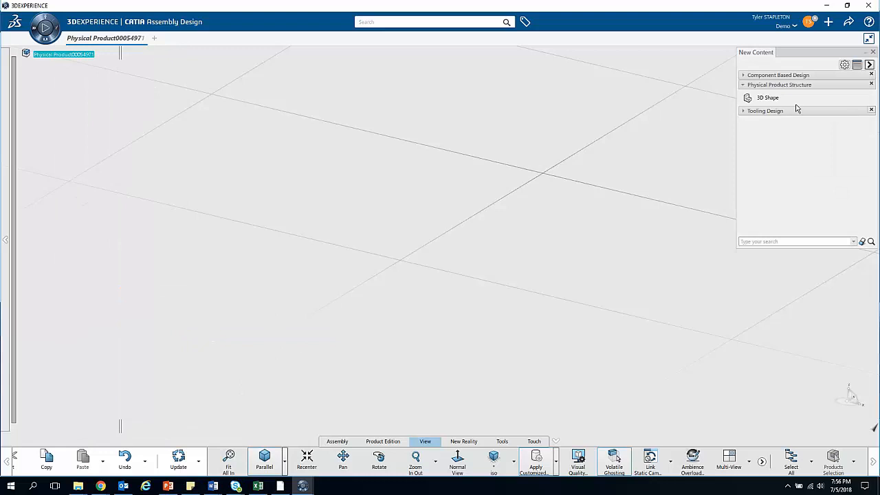
pyautogui.click(749, 99)
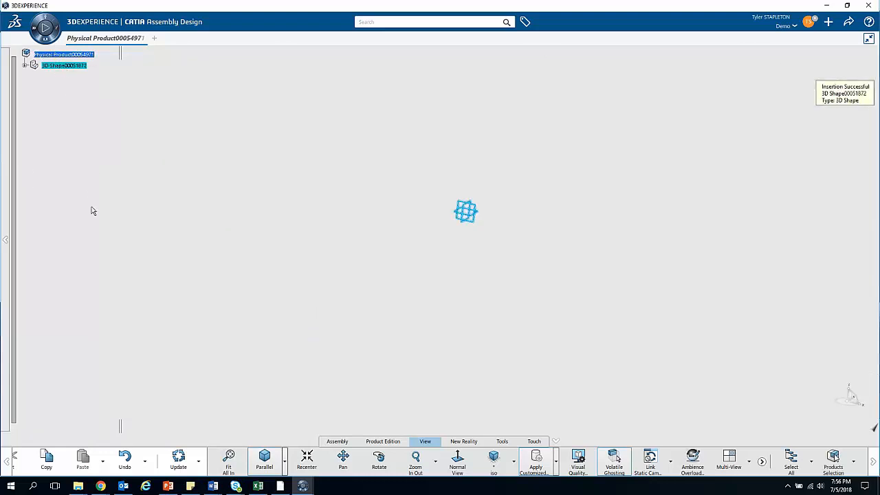
# Step: Insert a new 3D Part under the root physical product
pyautogui.rightClick(68, 57)
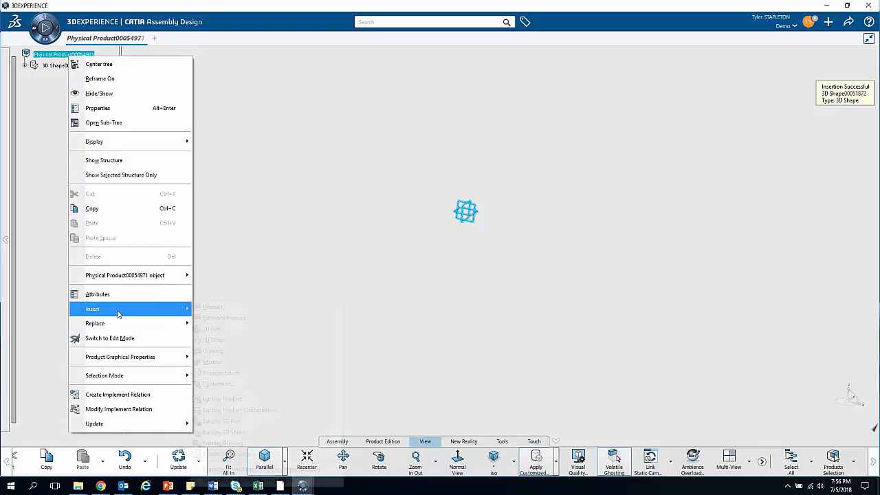
pyautogui.moveTo(175, 307)
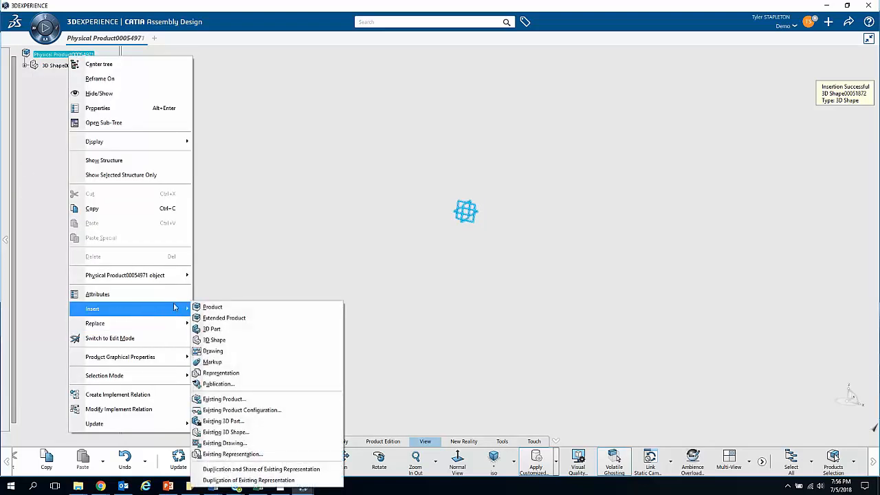
pyautogui.click(232, 330)
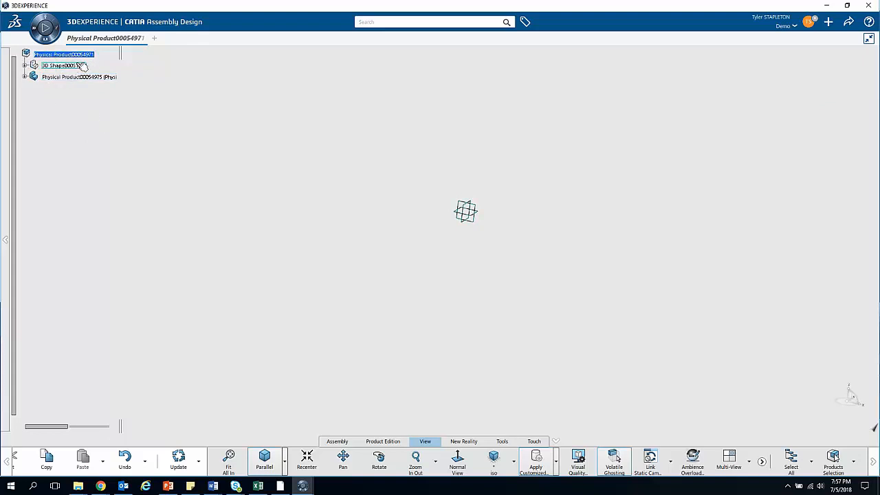
# Step: Set the title of the 3D shape directly under the root product to Wireframe
pyautogui.rightClick(62, 66)
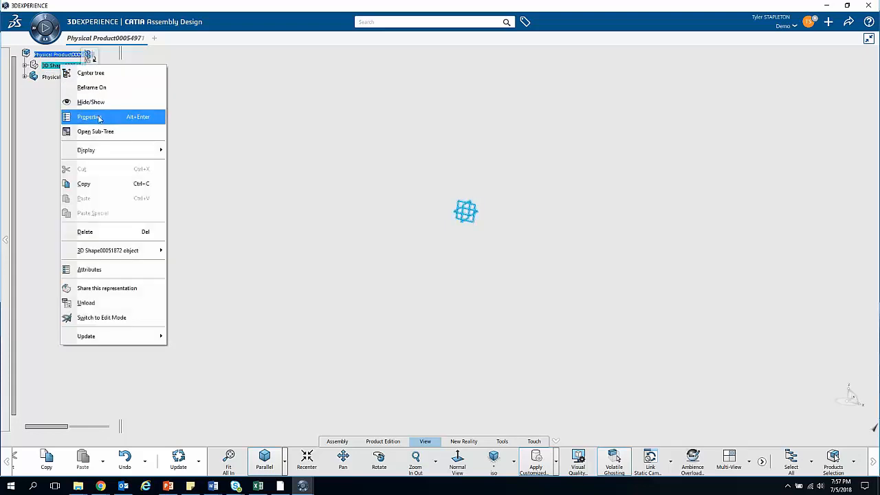
pyautogui.click(98, 119)
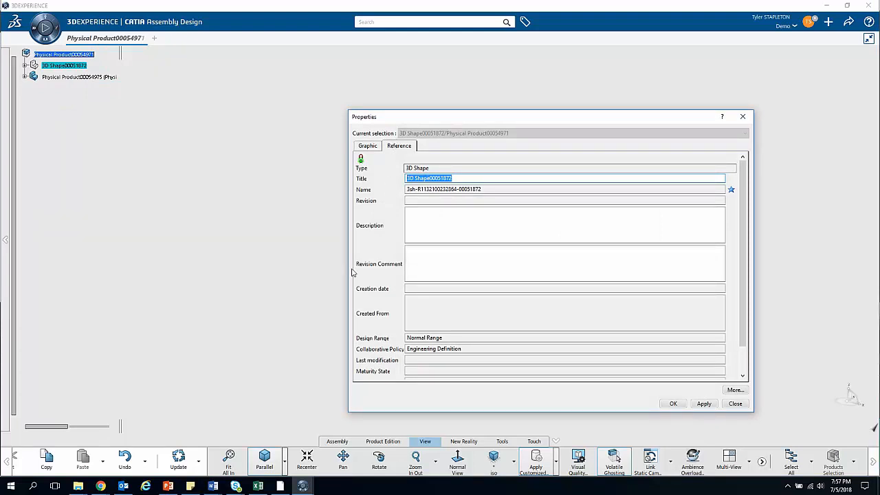
pyautogui.write('Wireframe')
pyautogui.click(672, 403)
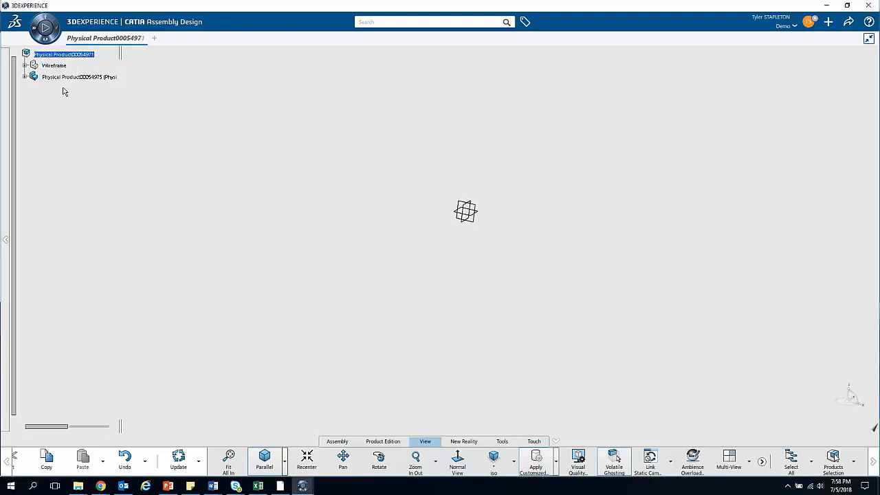
# Step: Expand the inserted 3D part in the tree and activate its 3D shape for editing in Part Design
pyautogui.click(25, 77)
pyautogui.doubleClick(71, 88)
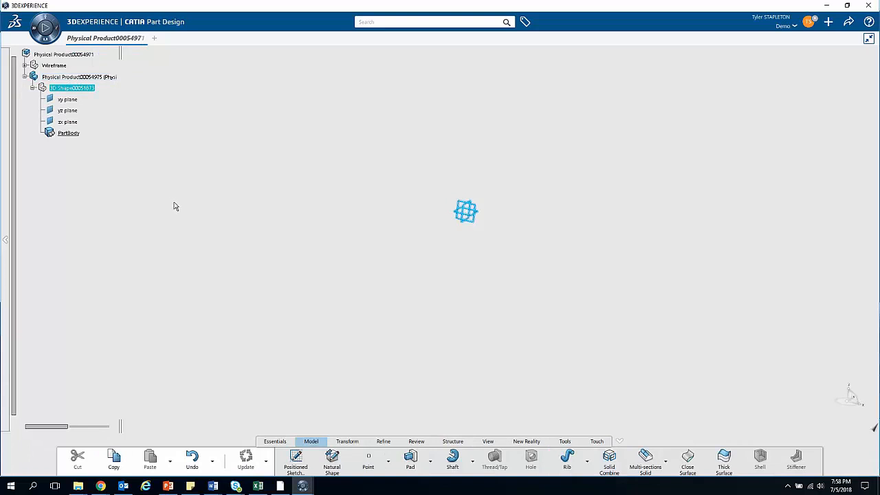
pyautogui.moveTo(375, 171); pyautogui.dragTo(350, 227, button='middle')
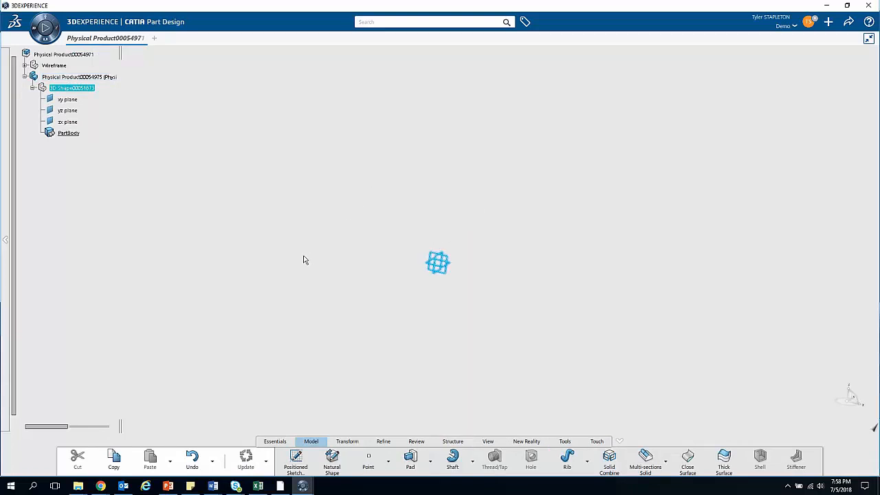
pyautogui.moveTo(117, 147); pyautogui.dragTo(181, 73, button='middle')
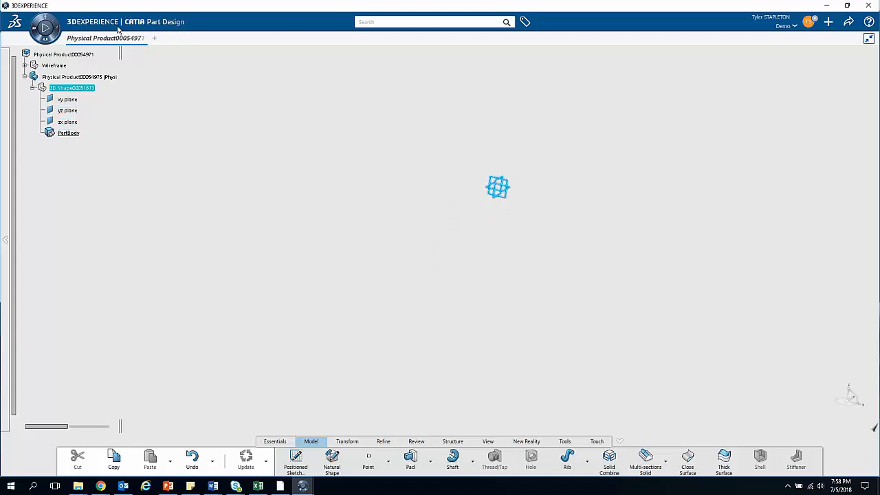
pyautogui.moveTo(511, 164); pyautogui.dragTo(525, 140, button='middle')
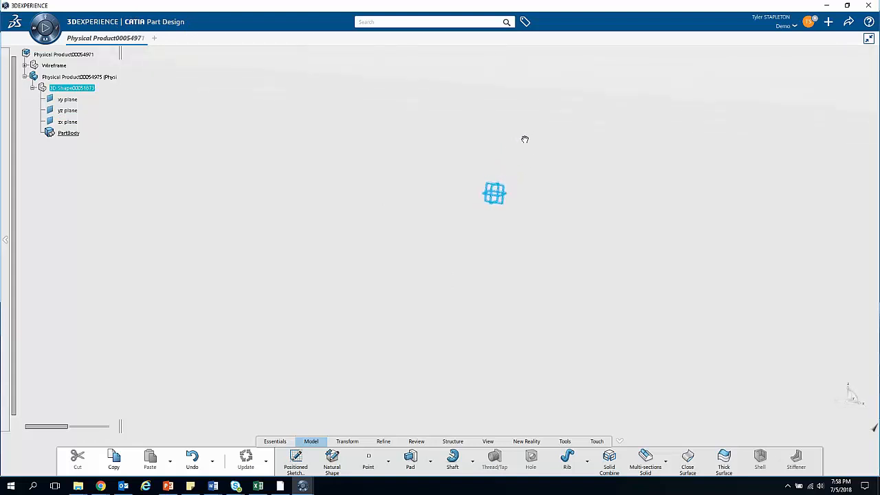
pyautogui.moveTo(458, 209); pyautogui.dragTo(408, 254, button='middle')
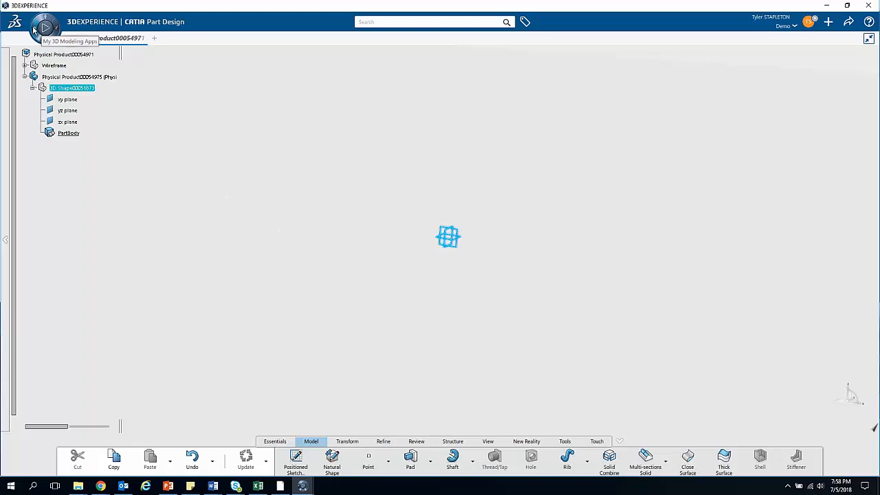
# Step: Switch to the Generative Shape Design app with the part's 3D shape active
pyautogui.click(35, 29)
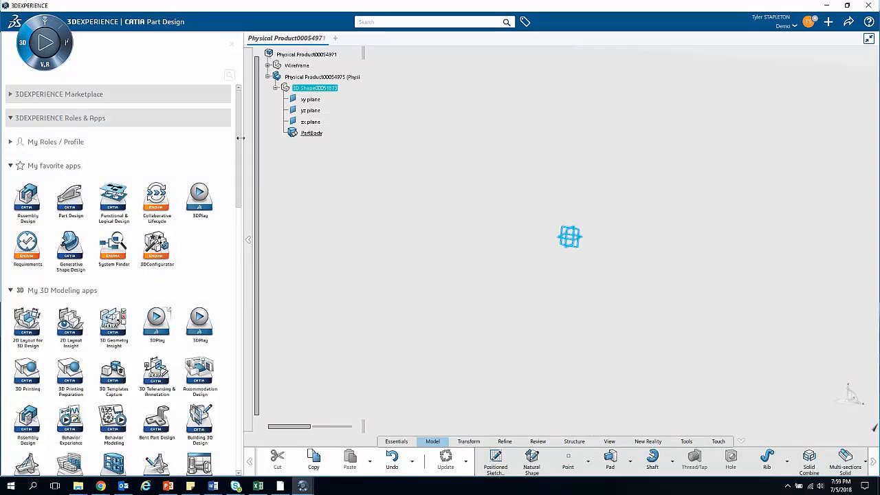
pyautogui.moveTo(241, 138); pyautogui.dragTo(236, 199)
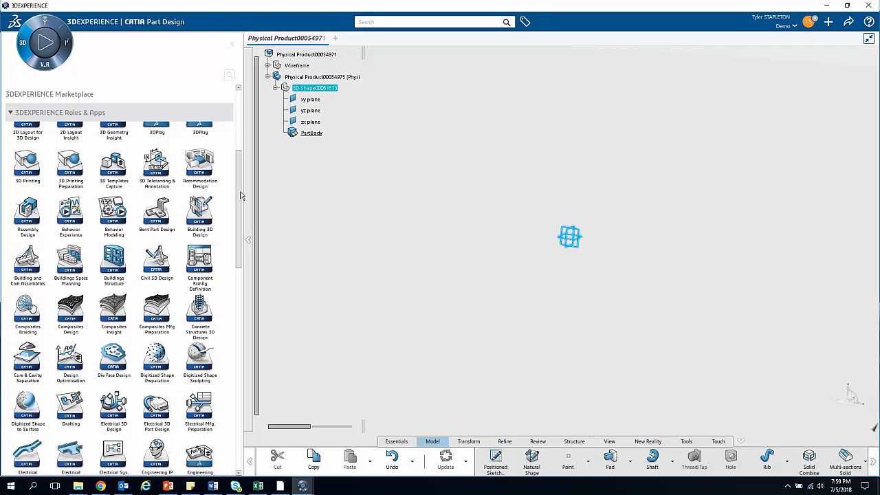
pyautogui.moveTo(239, 195); pyautogui.dragTo(239, 251)
pyautogui.scroll(-5, 37, 352)
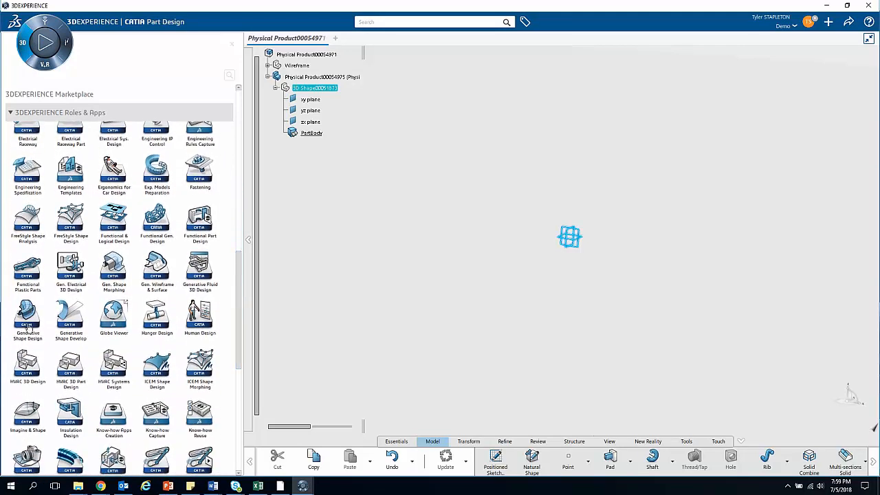
pyautogui.click(29, 318)
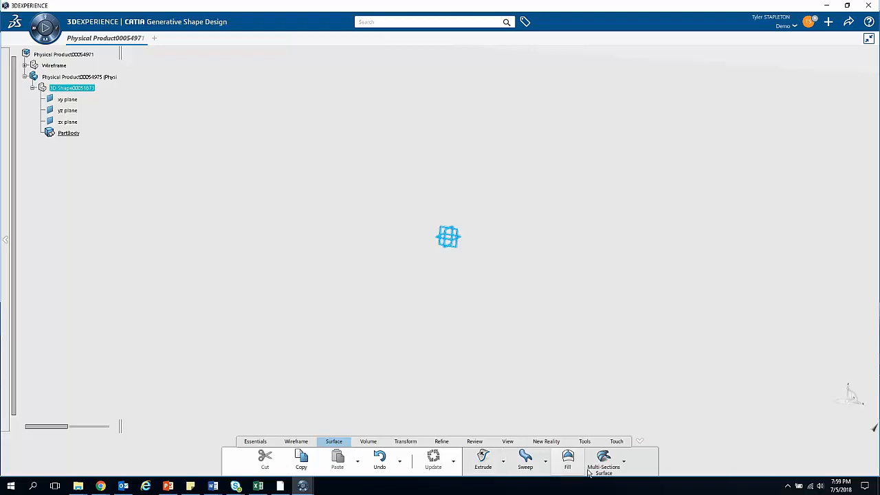
# Step: Create a positioned sketch on the yz plane of the part's 3D shape
pyautogui.click(255, 440)
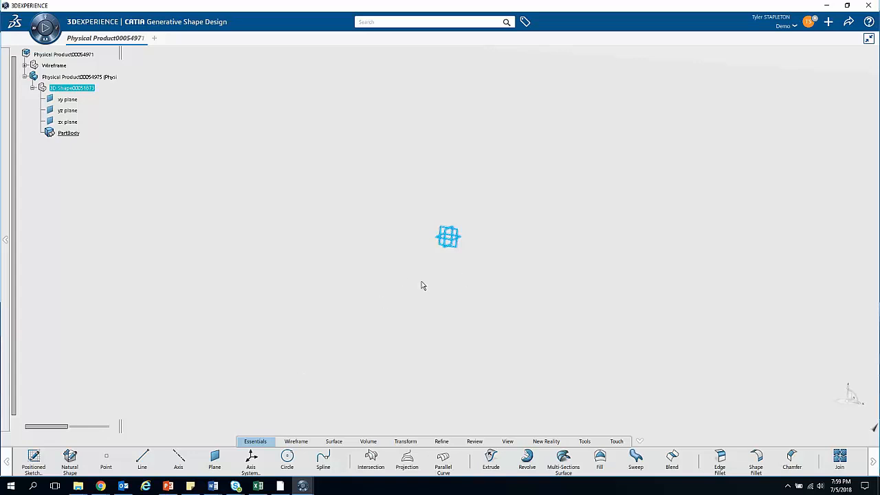
pyautogui.click(362, 314)
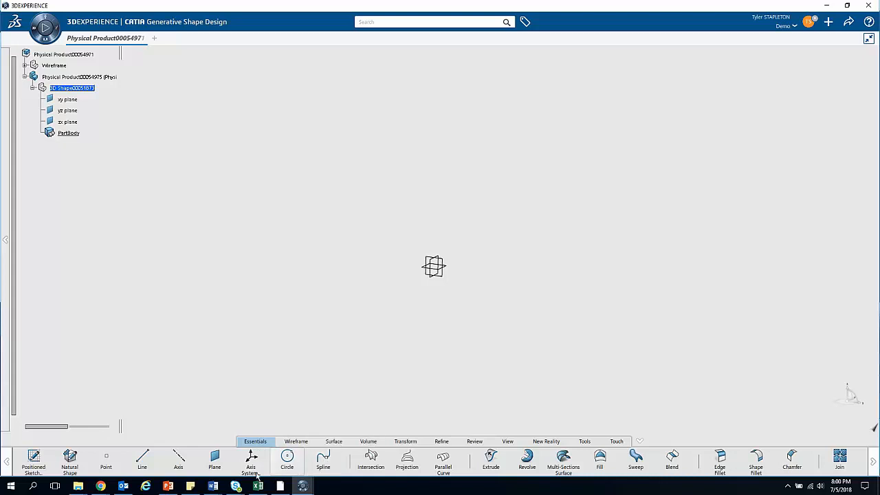
pyautogui.click(34, 459)
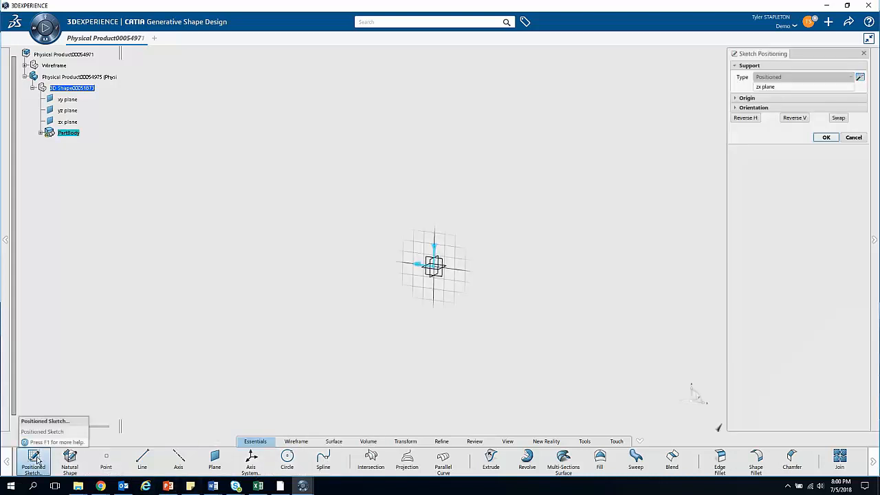
pyautogui.click(435, 281)
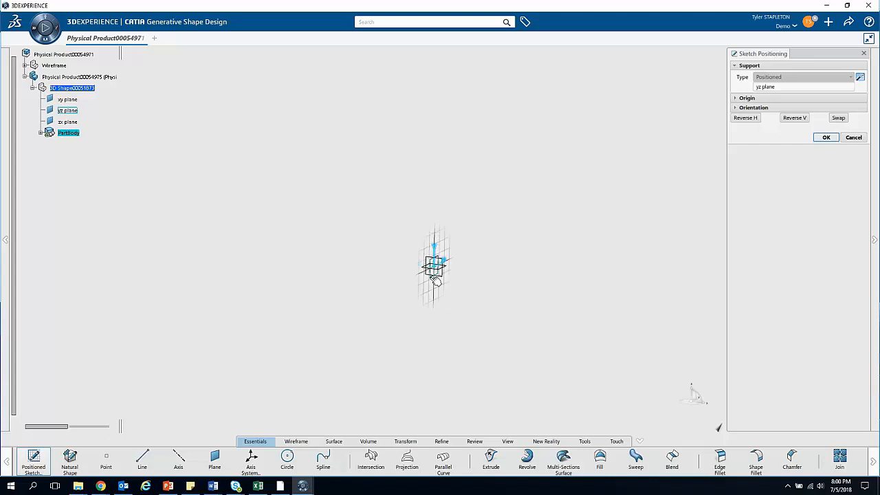
pyautogui.press('Return')
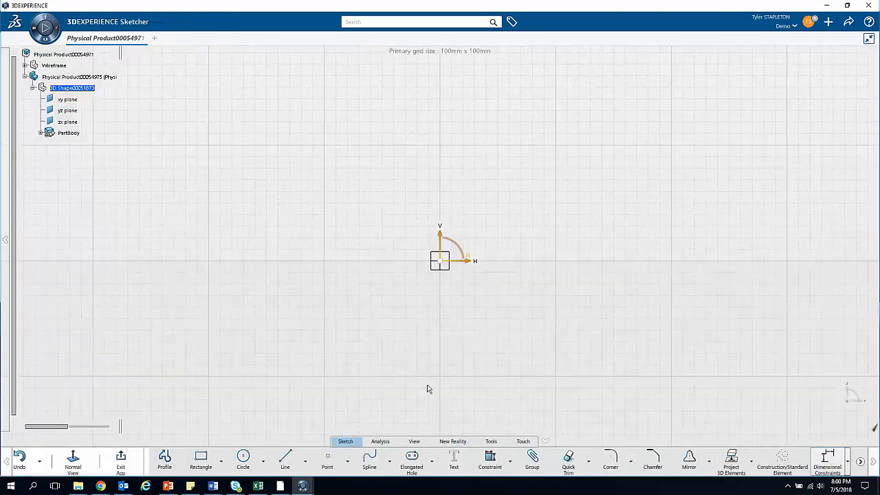
# Step: Sketch a four-point spline arching above the origin, from the horizontal axis at about H 101 mm to about H -22 mm, V 10 mm
pyautogui.moveTo(467, 309)
pyautogui.mouseDown(button='middle')
pyautogui.moveTo(394, 281)
pyautogui.moveTo(387, 295)
pyautogui.moveTo(389, 271)
pyautogui.mouseUp(button='middle')
pyautogui.moveTo(346, 298); pyautogui.dragTo(413, 307, button='middle')
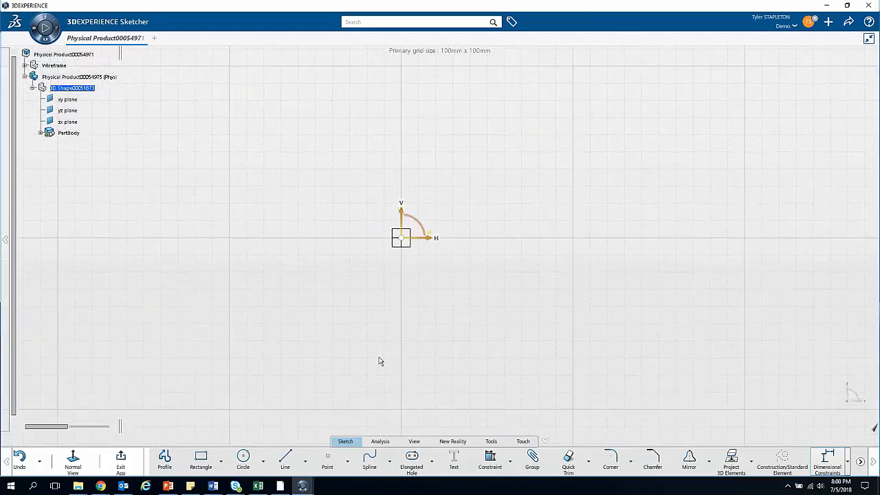
pyautogui.click(369, 458)
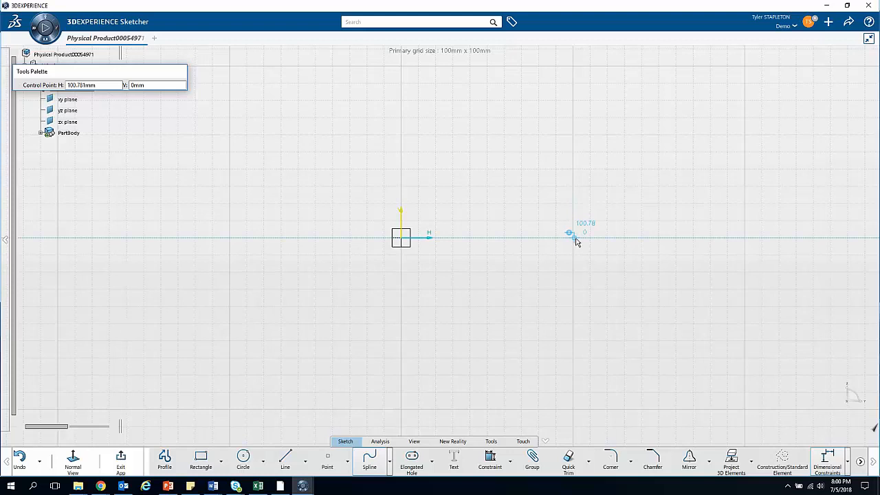
pyautogui.click(574, 238)
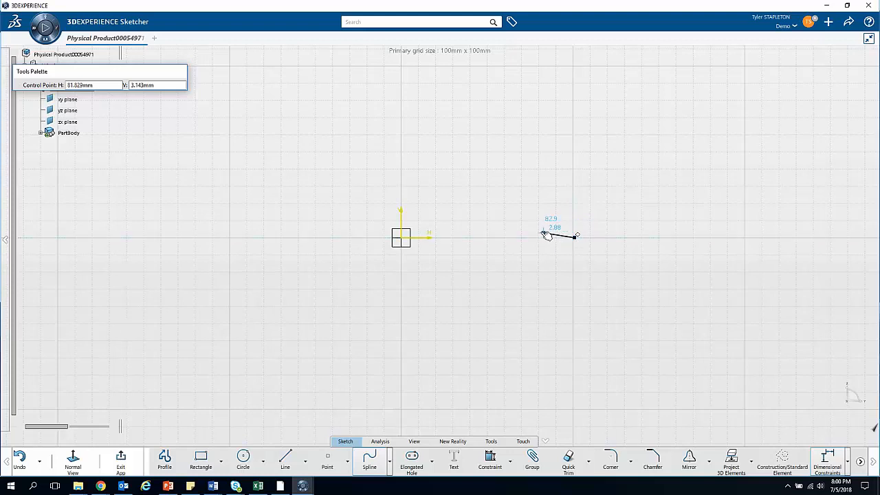
pyautogui.click(506, 225)
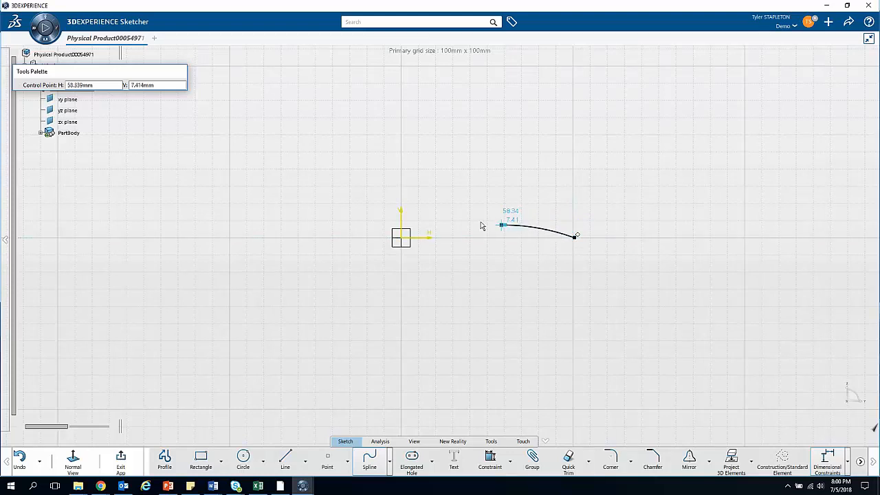
pyautogui.click(410, 210)
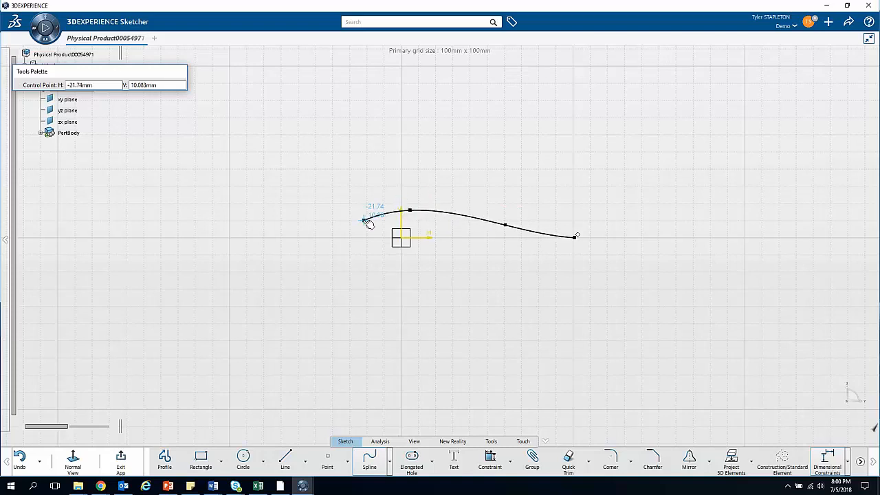
pyautogui.doubleClick(364, 220)
# Step: Sketch a rounded nose spline from the arch's front endpoint around to the horizontal axis at about H -18.5 mm
pyautogui.click(369, 459)
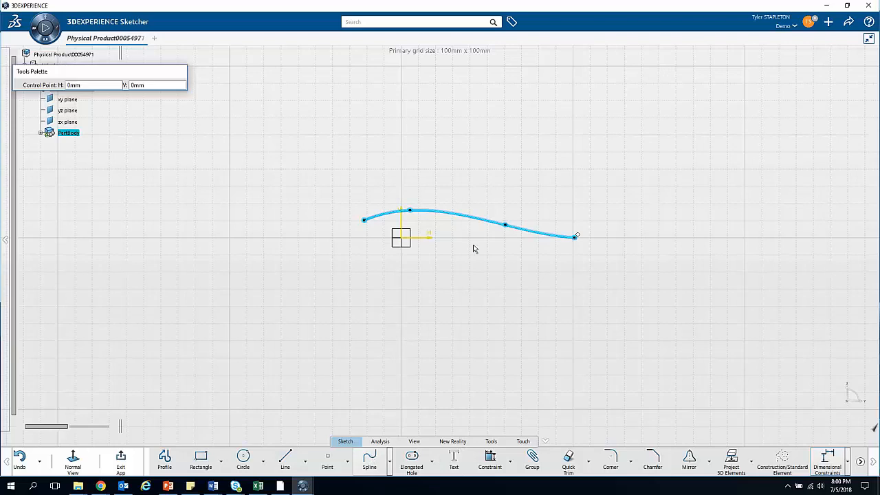
pyautogui.click(353, 231)
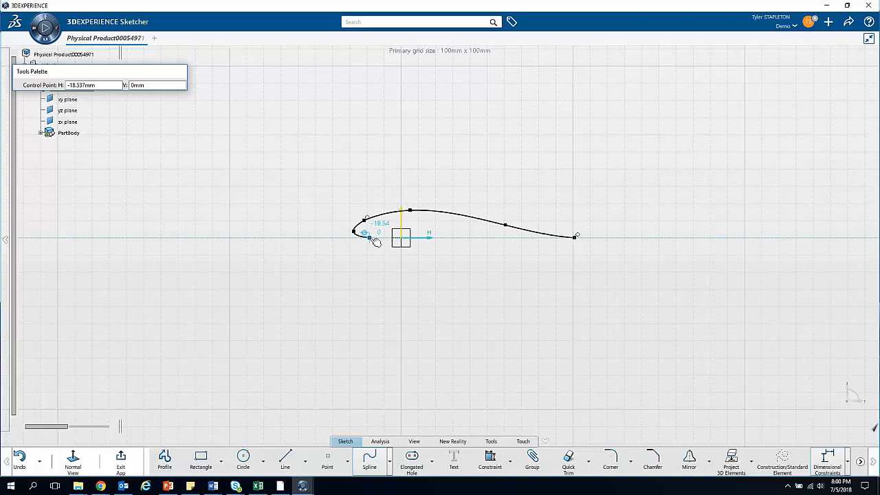
pyautogui.doubleClick(376, 241)
# Step: Close the profile with a spline along the horizontal axis from the nose's lower end to the trailing tip, and exit the sketch
pyautogui.click(369, 459)
pyautogui.click(370, 237)
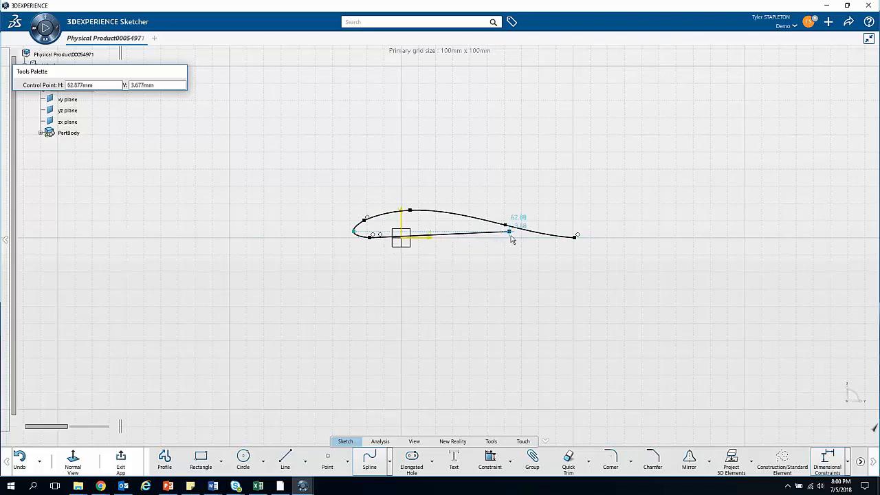
pyautogui.click(476, 236)
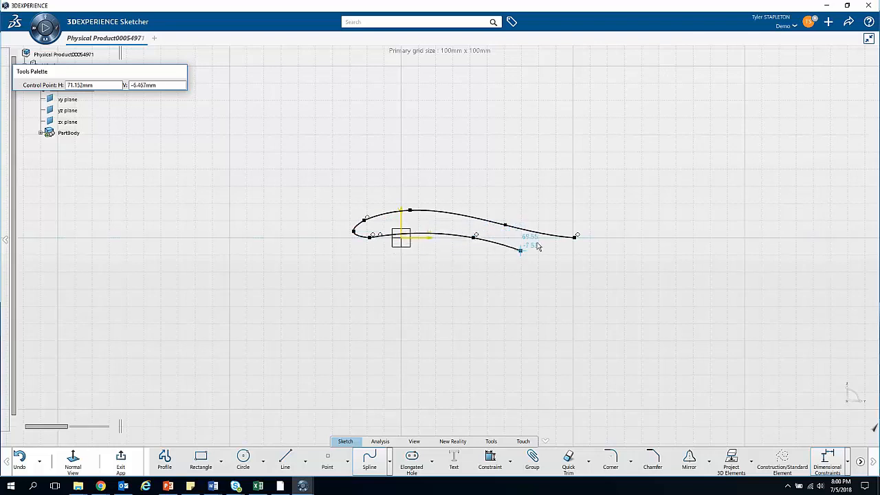
pyautogui.doubleClick(574, 237)
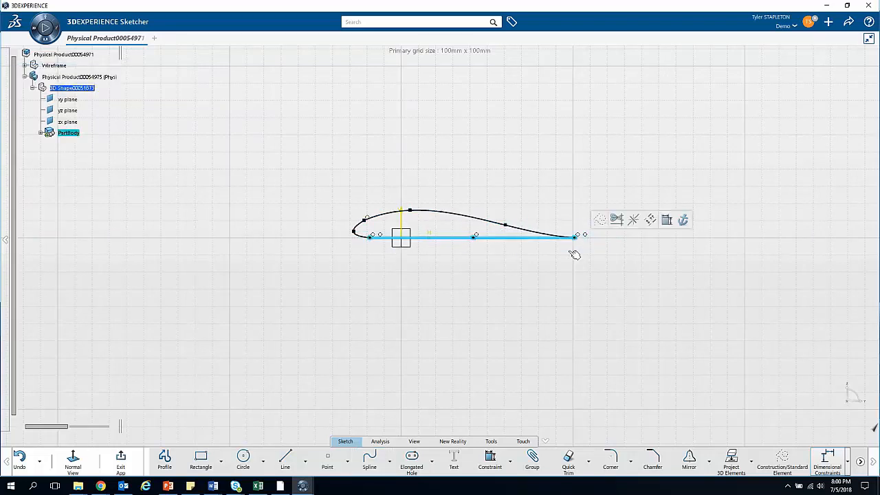
pyautogui.click(479, 337)
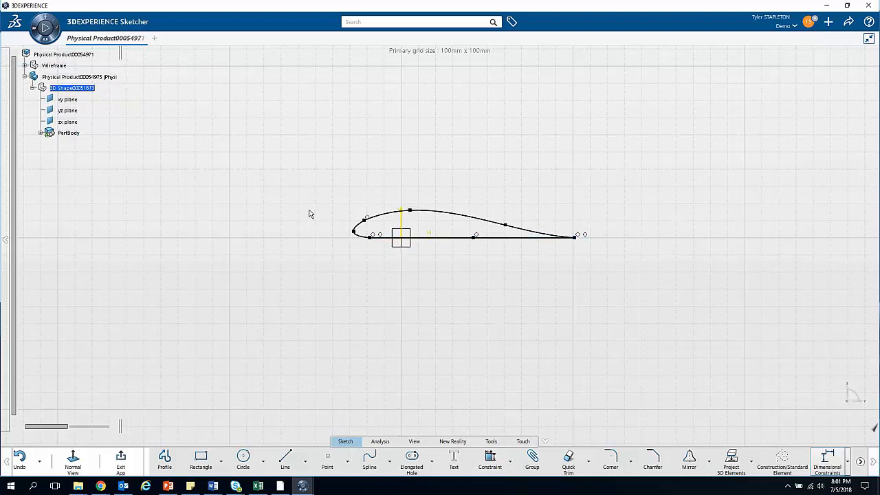
pyautogui.click(120, 459)
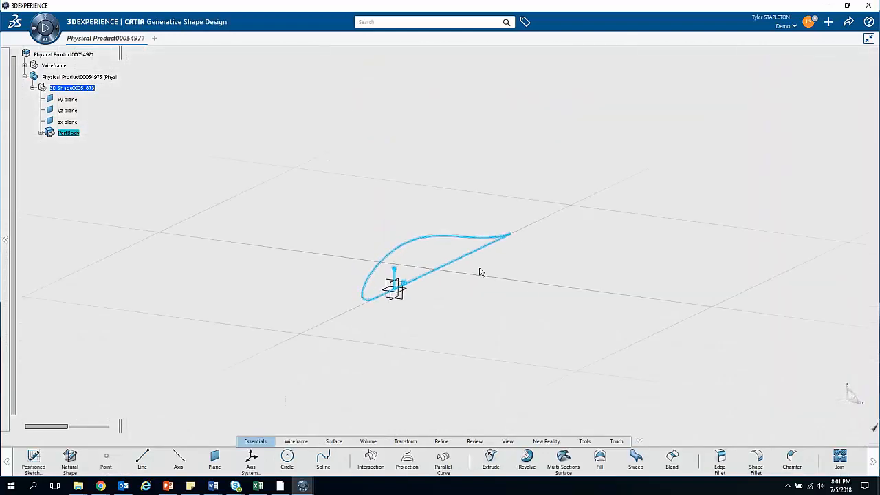
# Step: Create a reference plane offset 180 mm from the yz plane
pyautogui.moveTo(498, 273); pyautogui.dragTo(501, 327, button='middle')
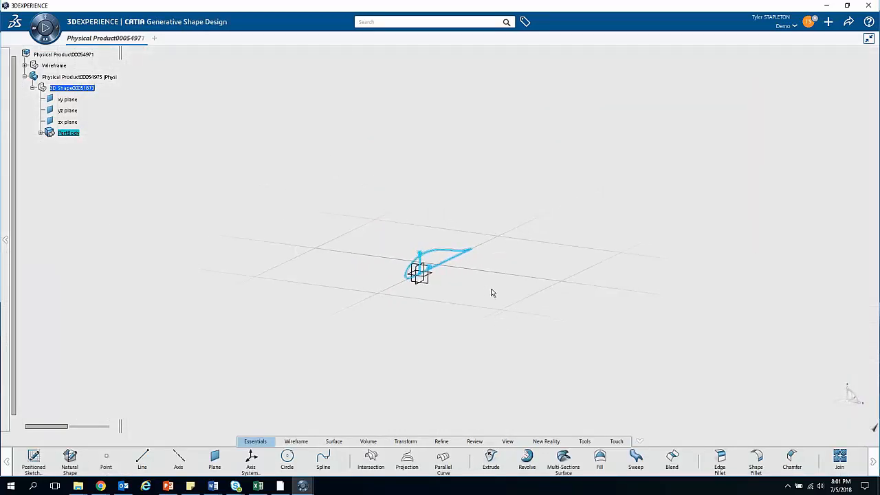
pyautogui.moveTo(492, 293); pyautogui.dragTo(478, 335, button='middle')
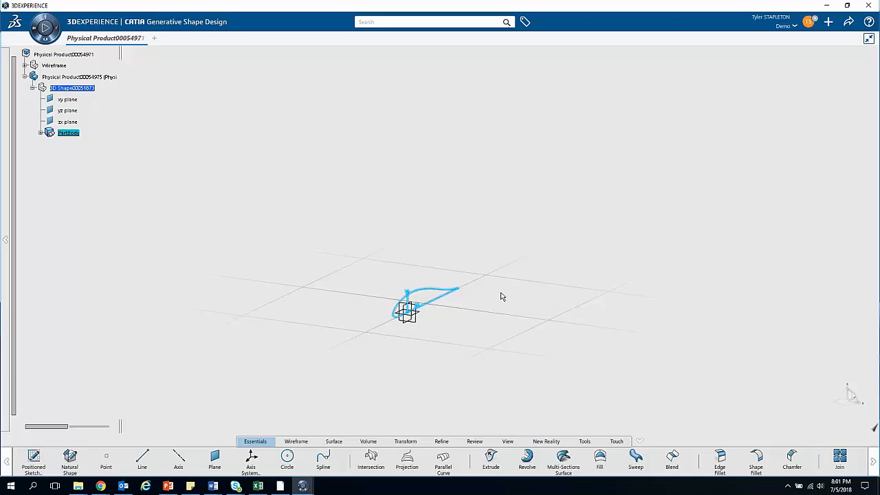
pyautogui.moveTo(512, 322); pyautogui.dragTo(420, 327, button='middle')
pyautogui.scroll(-2, 438, 315)
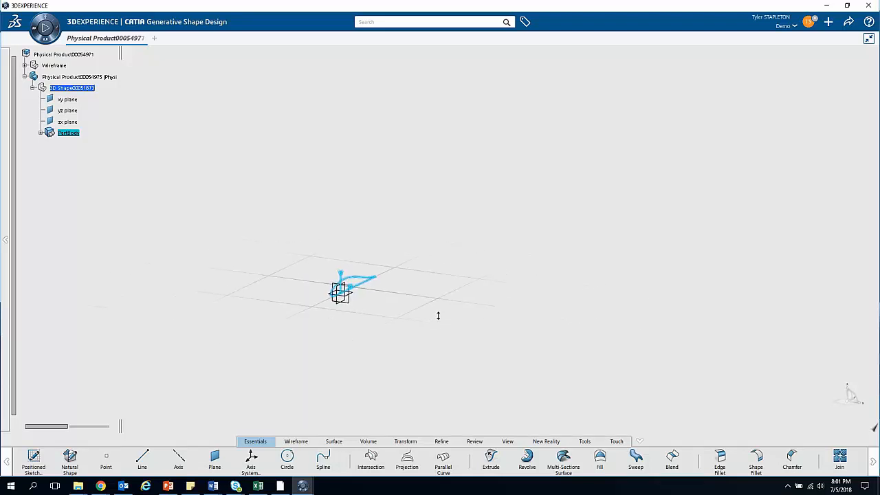
pyautogui.click(341, 306)
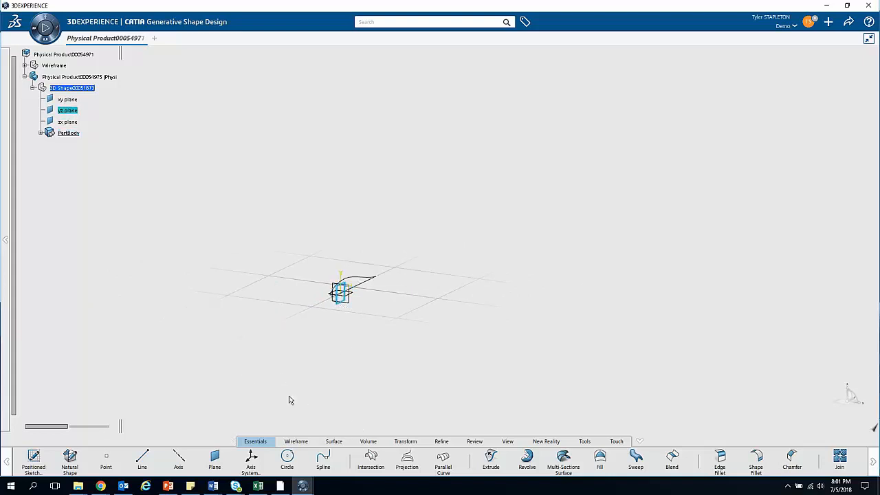
pyautogui.click(214, 457)
pyautogui.moveTo(342, 319); pyautogui.dragTo(295, 365, button='middle')
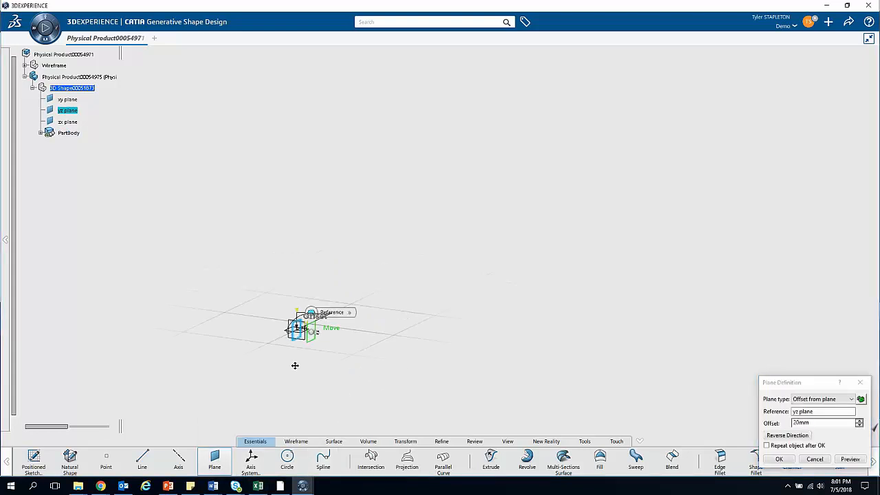
pyautogui.moveTo(315, 346); pyautogui.dragTo(509, 377)
pyautogui.doubleClick(800, 422)
pyautogui.write('1')
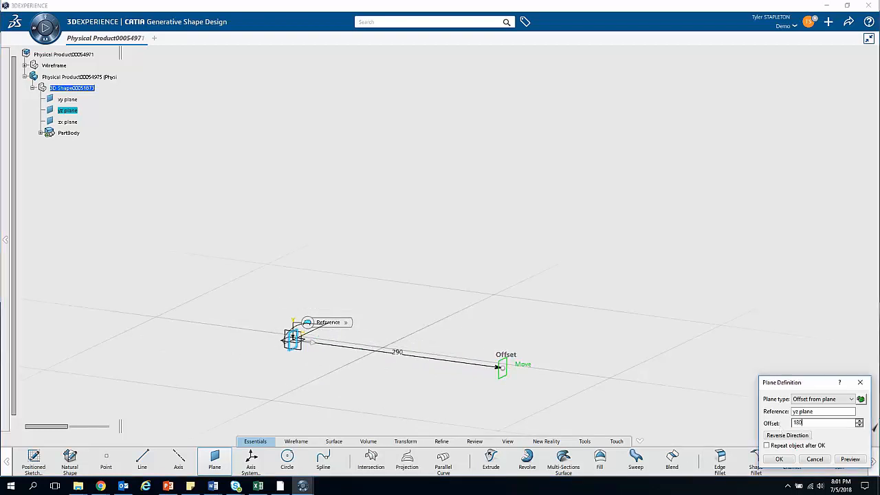
pyautogui.write('80')
pyautogui.press('Return')
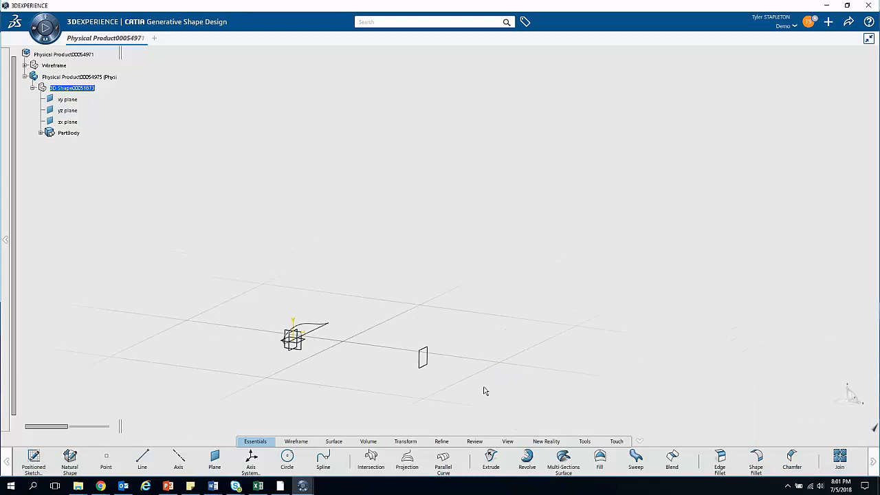
# Step: Create a sketch on the offset plane and place a point on its horizontal axis just beyond the profile's trailing tip
pyautogui.moveTo(367, 375); pyautogui.dragTo(486, 267, button='middle')
pyautogui.moveTo(434, 331); pyautogui.dragTo(442, 298, button='middle')
pyautogui.moveTo(481, 381); pyautogui.dragTo(447, 339, button='middle')
pyautogui.click(588, 324)
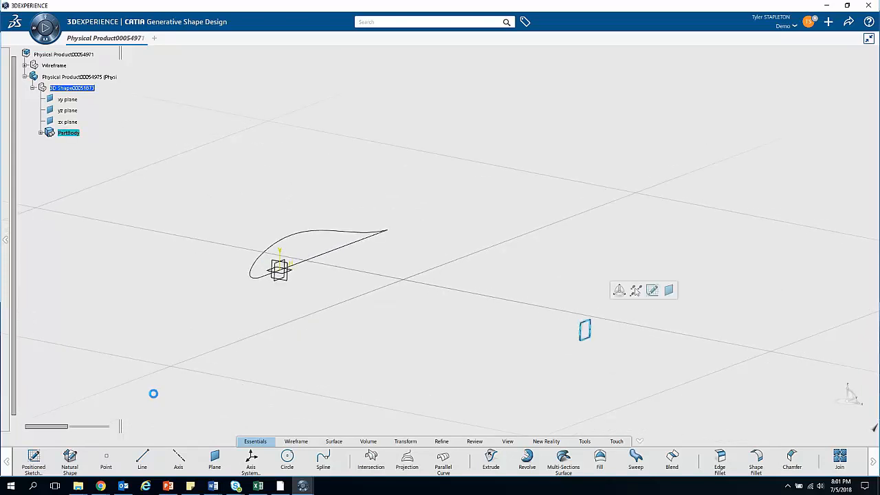
pyautogui.click(582, 326)
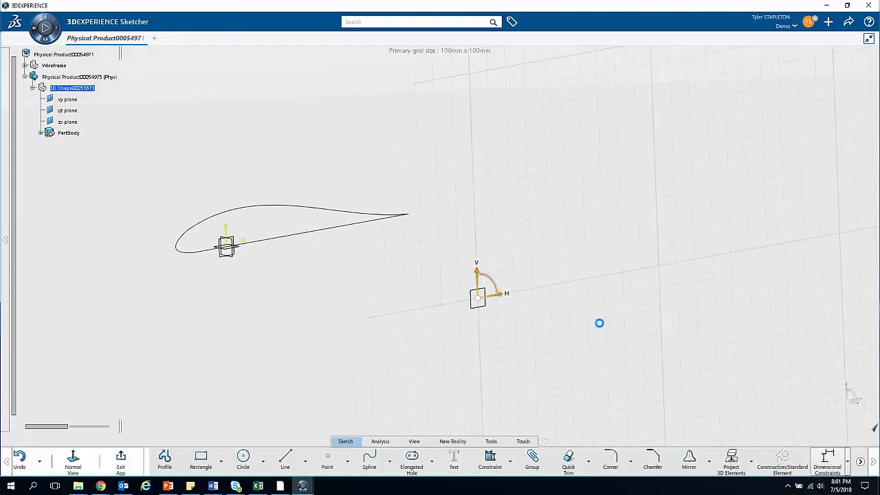
pyautogui.click(329, 459)
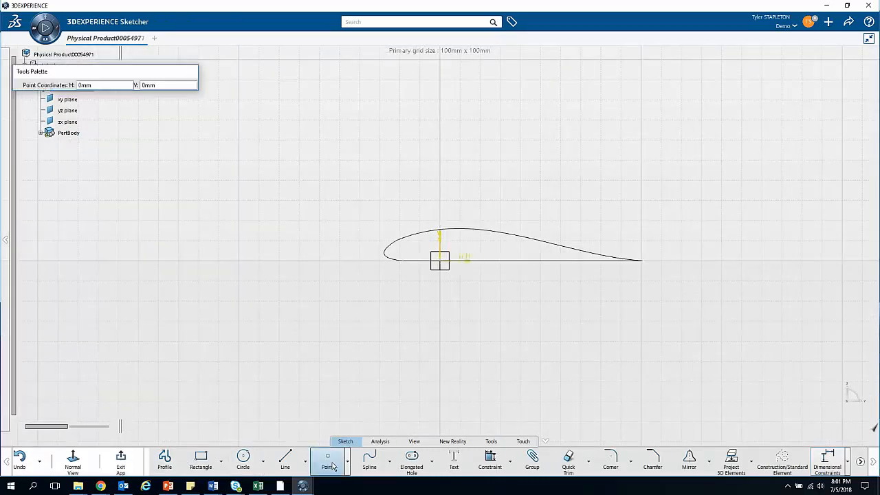
pyautogui.click(658, 264)
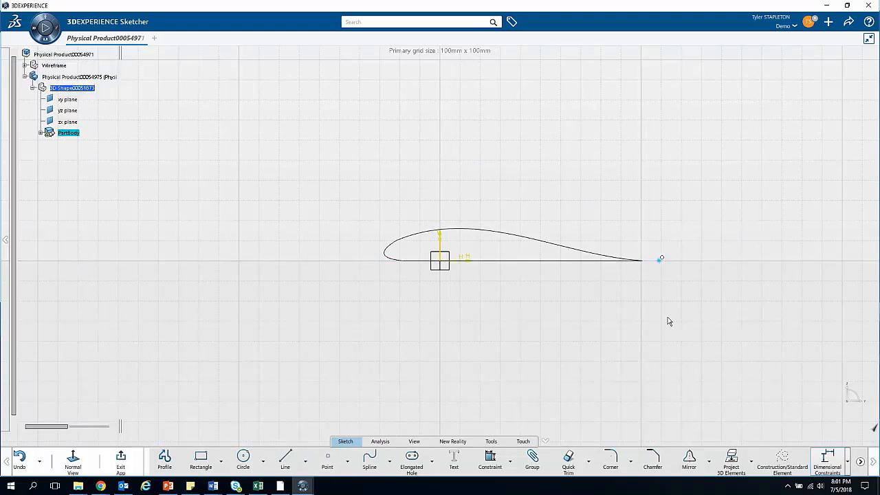
# Step: Constrain the sketched point to coincide with the first profile's trailing tip as seen normal to the sketch, and exit the sketch
pyautogui.click(650, 265)
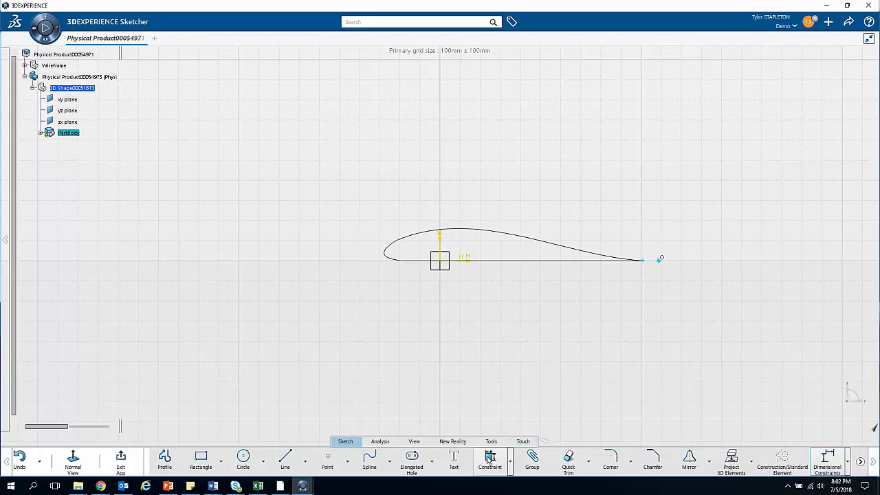
pyautogui.click(511, 466)
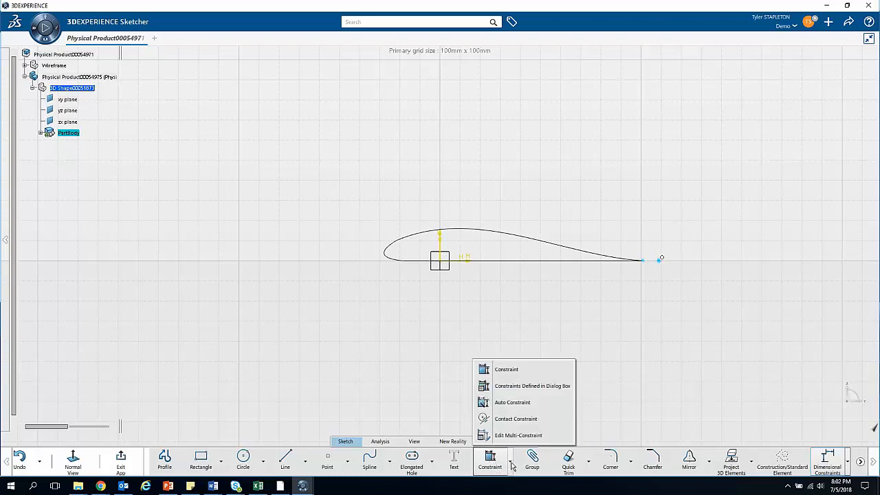
pyautogui.click(514, 387)
pyautogui.click(756, 312)
pyautogui.click(749, 431)
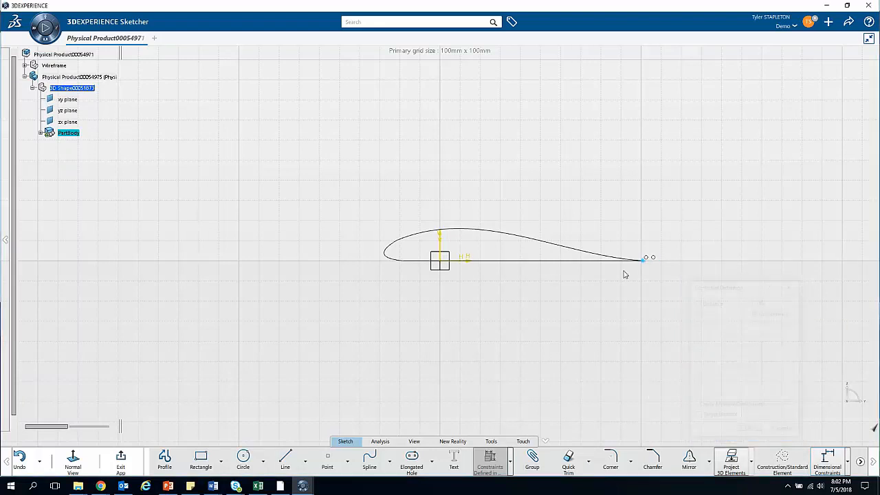
pyautogui.moveTo(636, 223); pyautogui.dragTo(592, 280, button='middle')
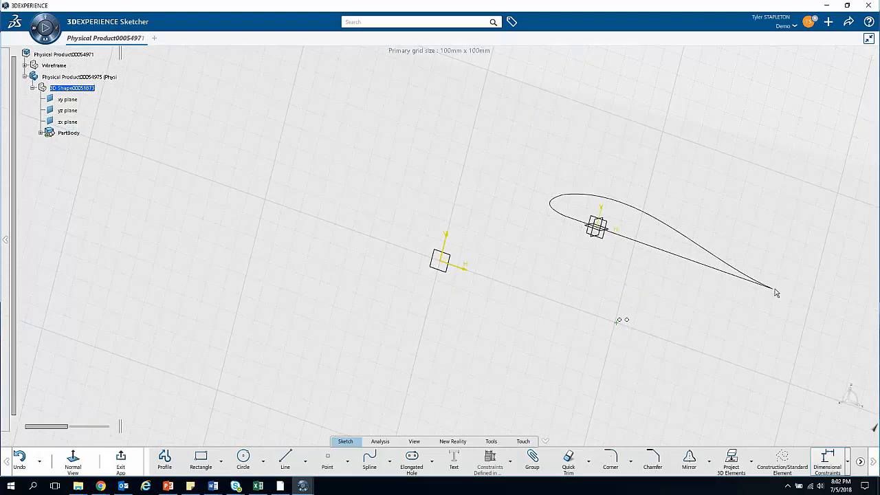
pyautogui.moveTo(620, 321); pyautogui.dragTo(647, 292, button='middle')
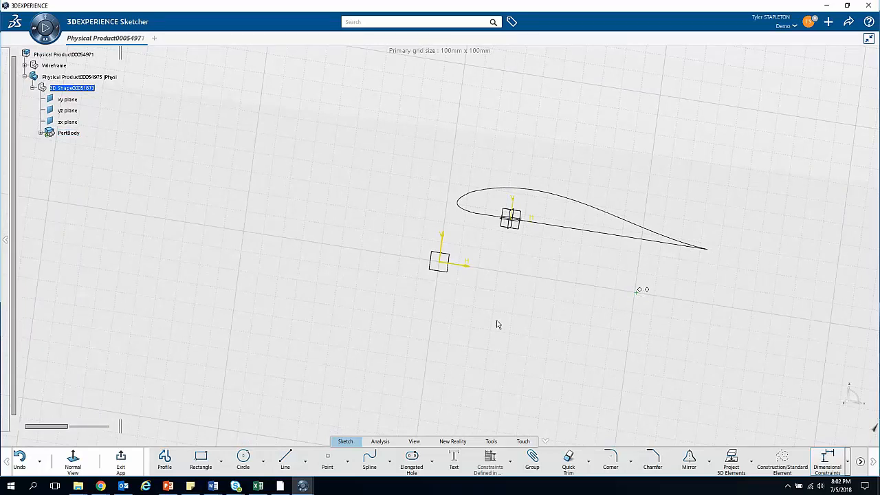
pyautogui.moveTo(600, 316)
pyautogui.mouseDown(button='middle')
pyautogui.moveTo(630, 298)
pyautogui.moveTo(615, 280)
pyautogui.moveTo(625, 253)
pyautogui.moveTo(613, 308)
pyautogui.mouseUp(button='middle')
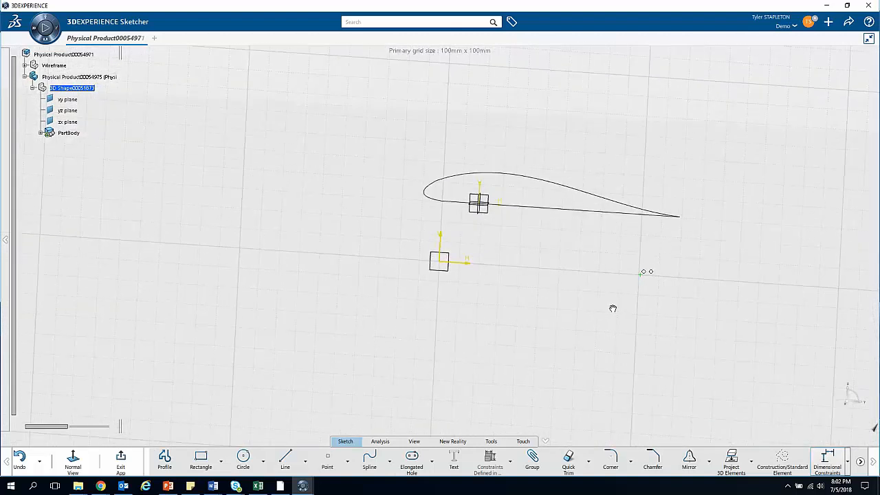
pyautogui.click(73, 459)
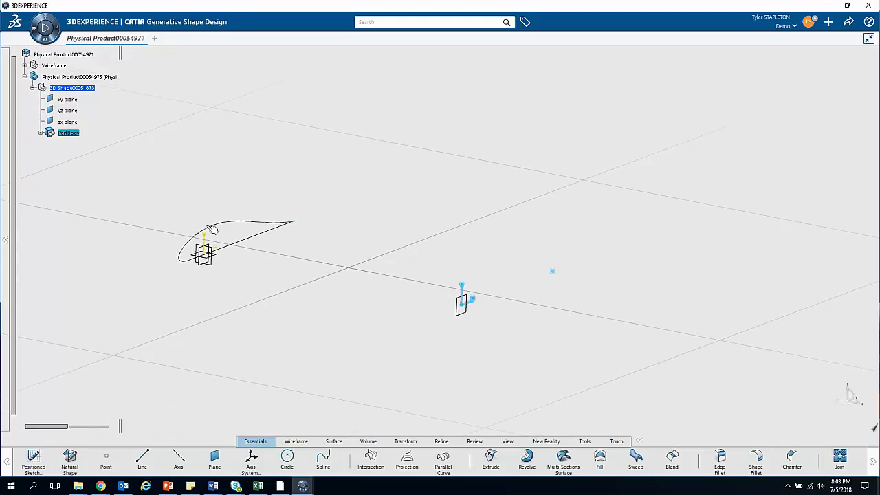
# Step: Translate Sketch.1 point to point, from its trailing tip vertex to the Sketch.2 point on the offset plane
pyautogui.click(406, 441)
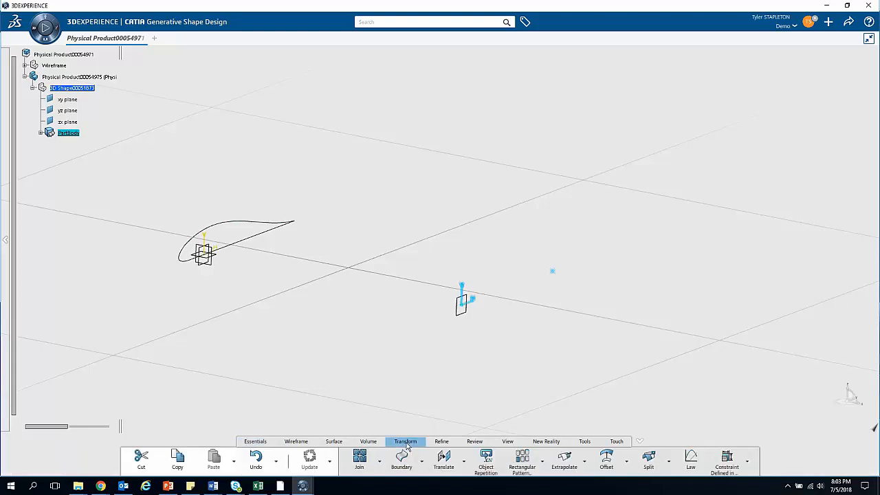
pyautogui.click(444, 462)
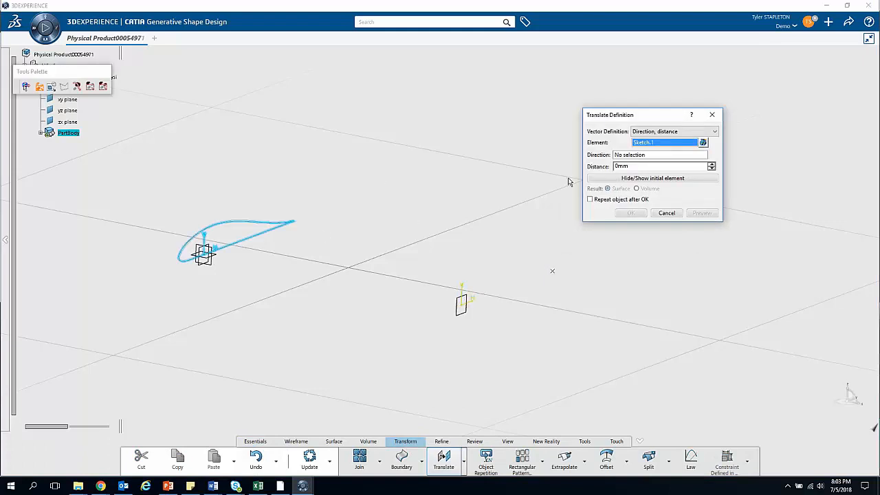
pyautogui.click(674, 133)
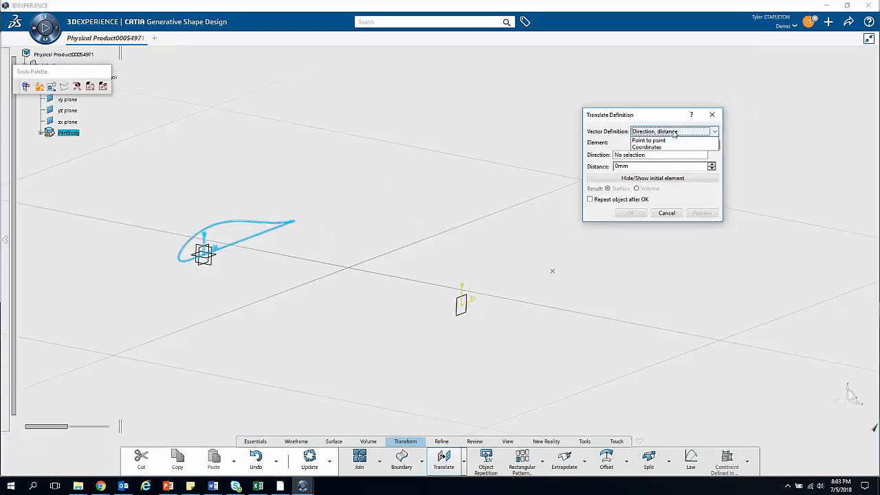
pyautogui.click(662, 148)
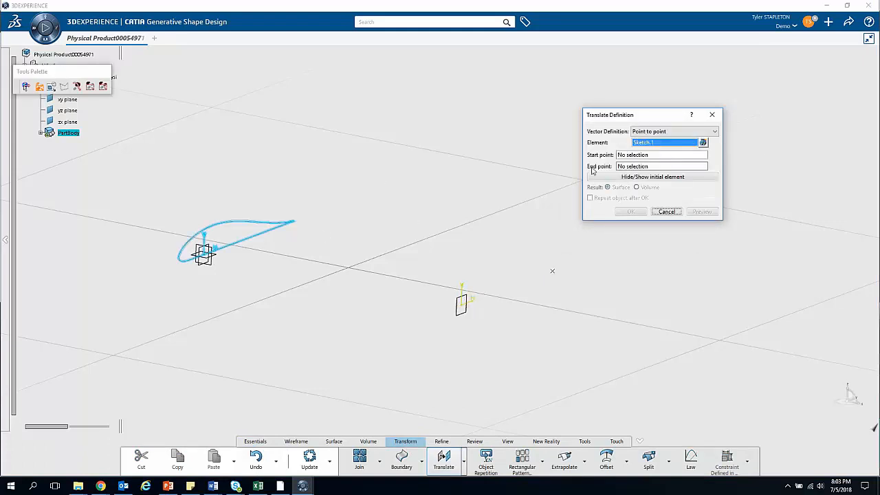
pyautogui.click(641, 155)
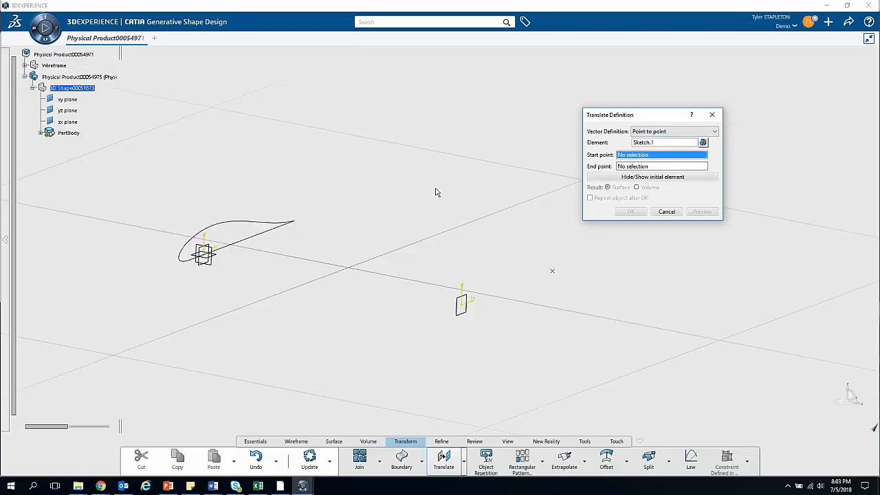
pyautogui.click(297, 222)
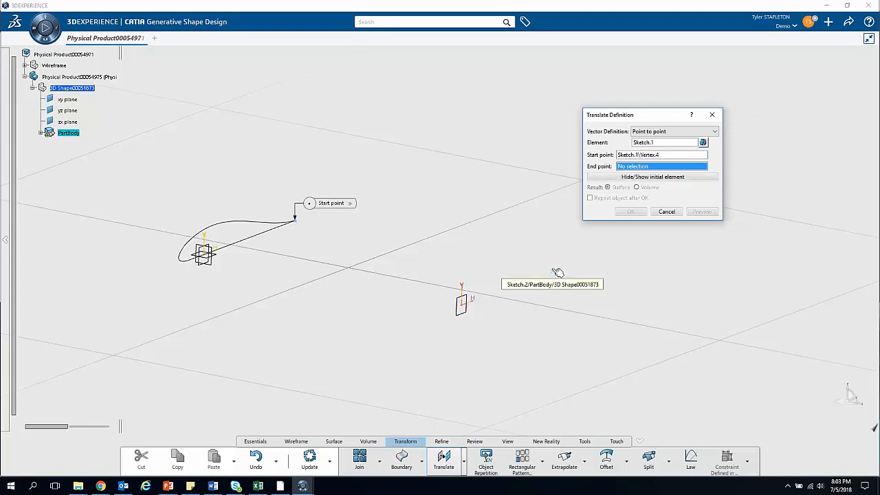
pyautogui.click(556, 272)
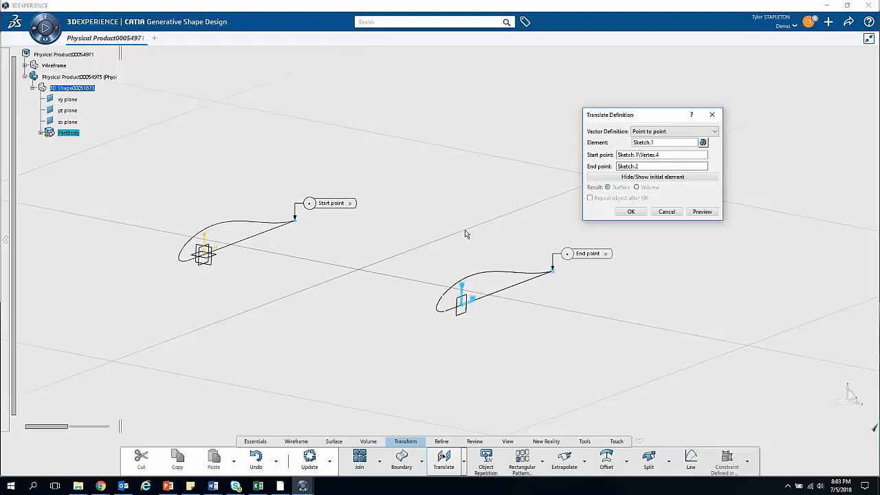
pyautogui.click(631, 211)
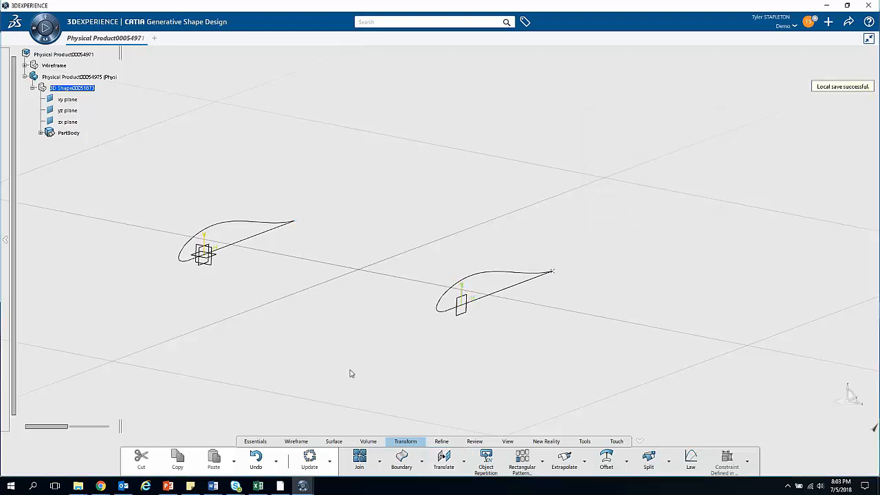
pyautogui.moveTo(314, 334)
pyautogui.mouseDown(button='middle')
pyautogui.moveTo(349, 399)
pyautogui.moveTo(424, 310)
pyautogui.moveTo(412, 357)
pyautogui.moveTo(354, 359)
pyautogui.mouseUp(button='middle')
pyautogui.moveTo(338, 298); pyautogui.dragTo(306, 359, button='middle')
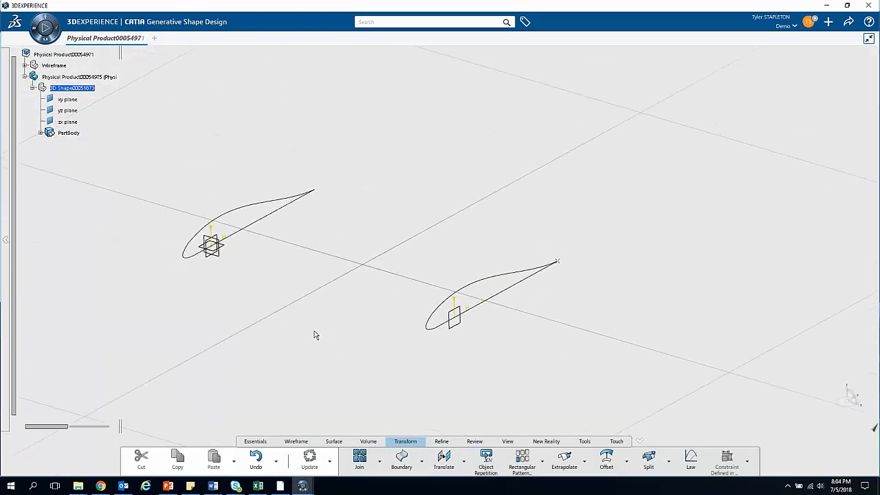
pyautogui.moveTo(352, 231); pyautogui.dragTo(359, 259, button='middle')
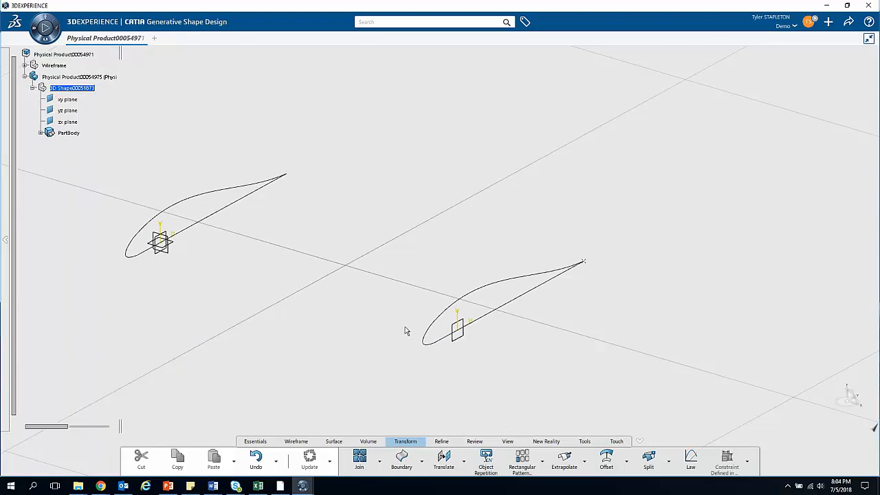
# Step: Scale the translated profile, Translate.1, about the Sketch.2 point with a ratio of 0.75
pyautogui.click(464, 467)
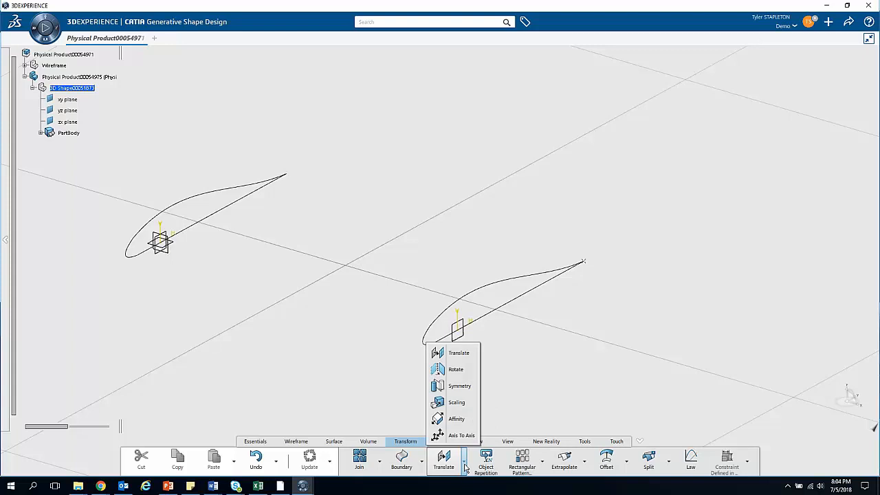
pyautogui.click(456, 402)
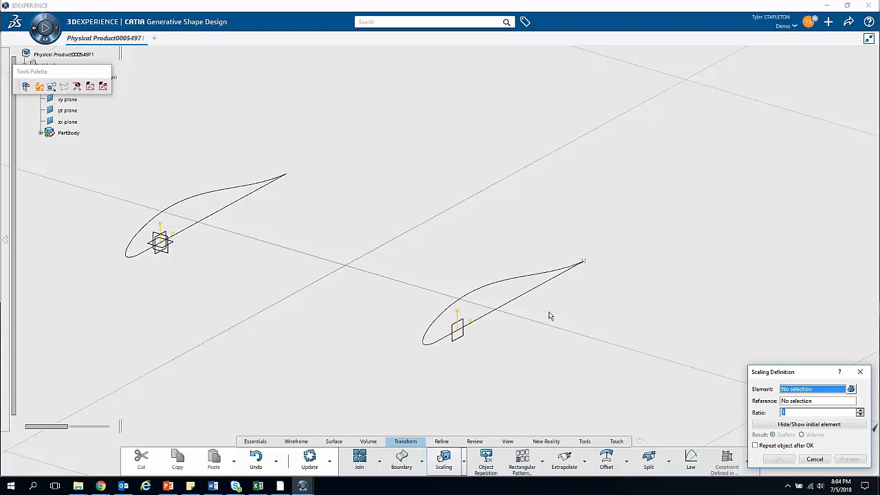
pyautogui.click(516, 280)
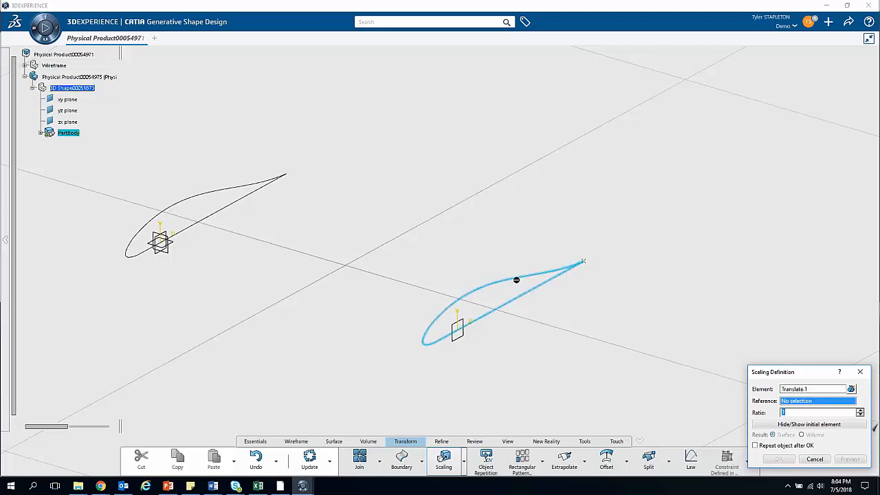
pyautogui.click(587, 264)
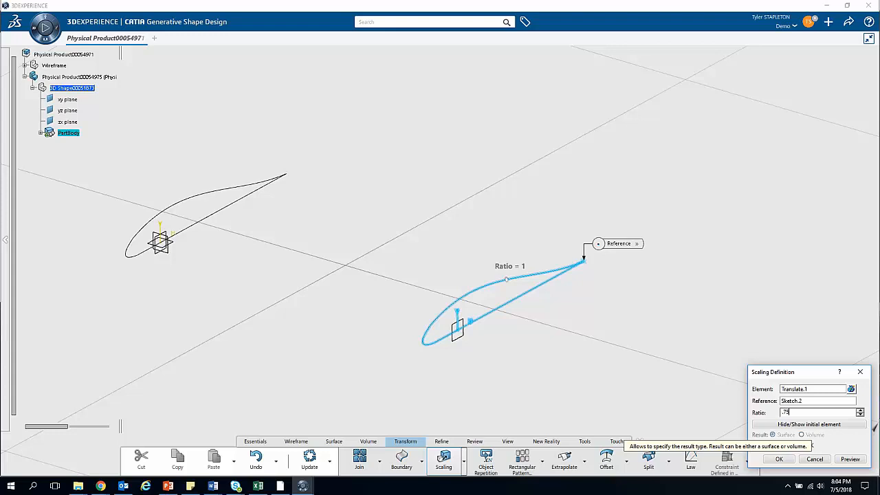
pyautogui.click(779, 459)
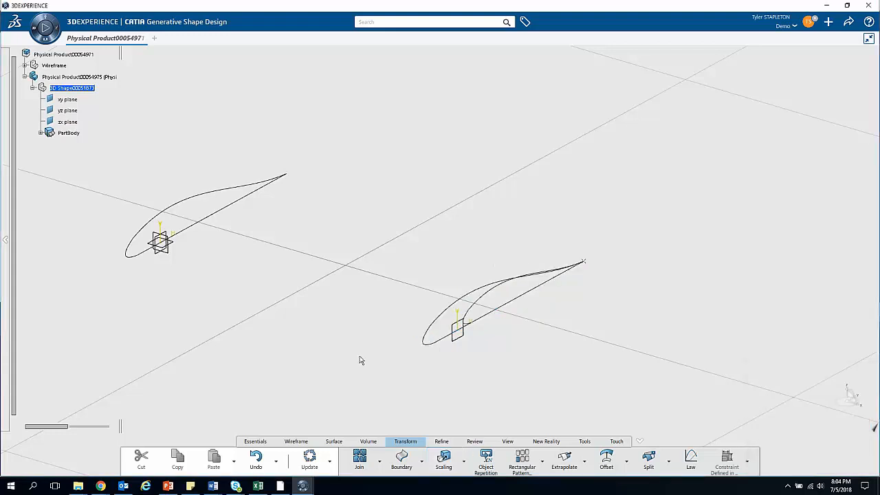
# Step: Hide the unscaled translated profile on the offset plane
pyautogui.moveTo(414, 363); pyautogui.dragTo(399, 344, button='middle')
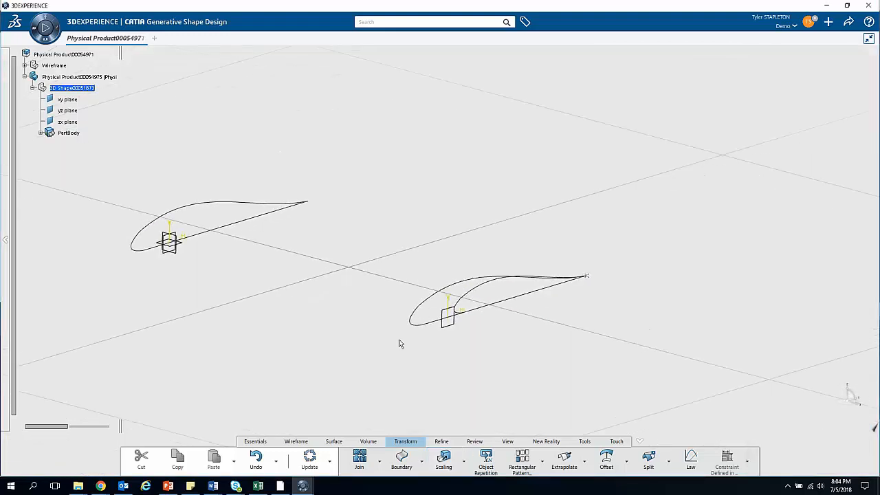
pyautogui.rightClick(458, 287)
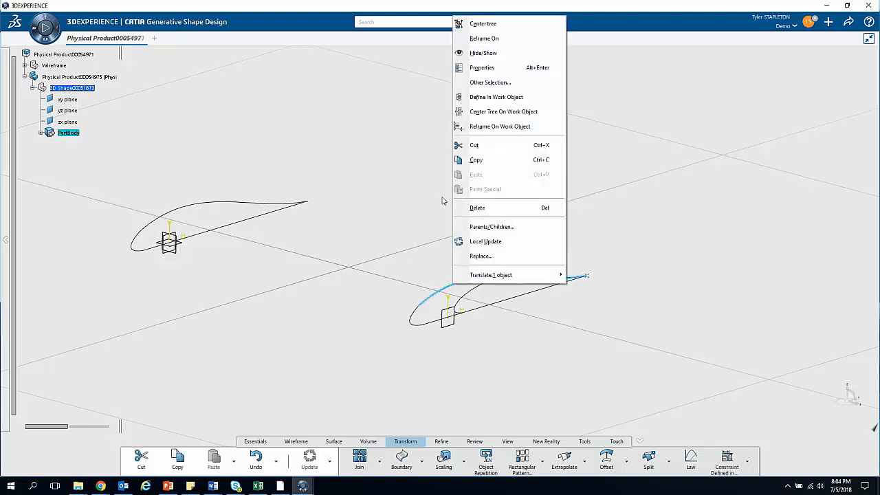
pyautogui.click(499, 55)
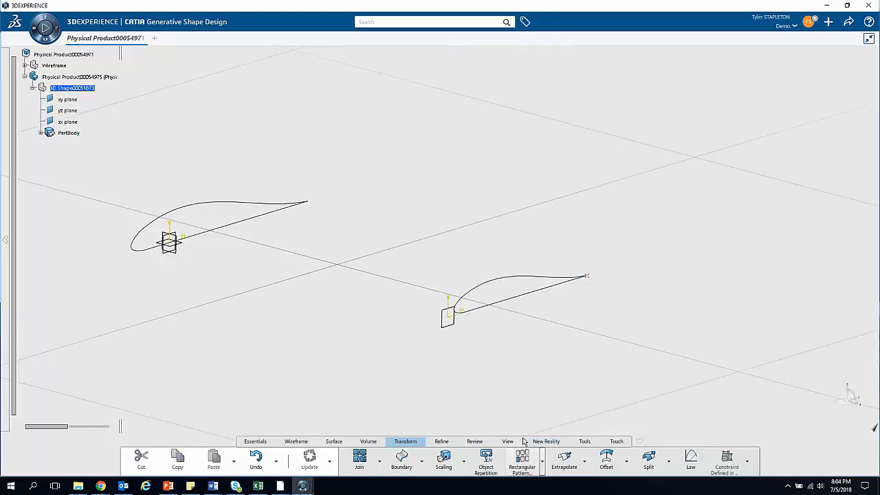
pyautogui.moveTo(346, 344)
pyautogui.mouseDown(button='middle')
pyautogui.moveTo(396, 373)
pyautogui.moveTo(403, 334)
pyautogui.moveTo(410, 369)
pyautogui.moveTo(346, 347)
pyautogui.mouseUp(button='middle')
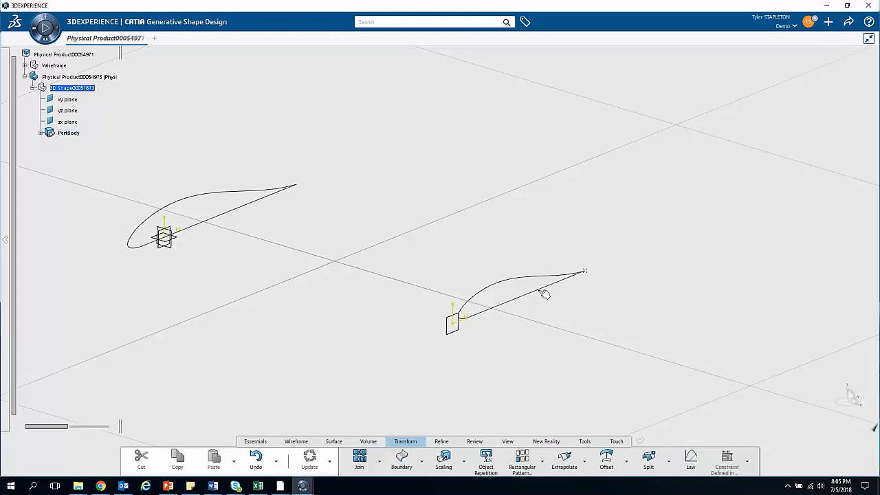
pyautogui.moveTo(191, 320); pyautogui.dragTo(346, 379, button='middle')
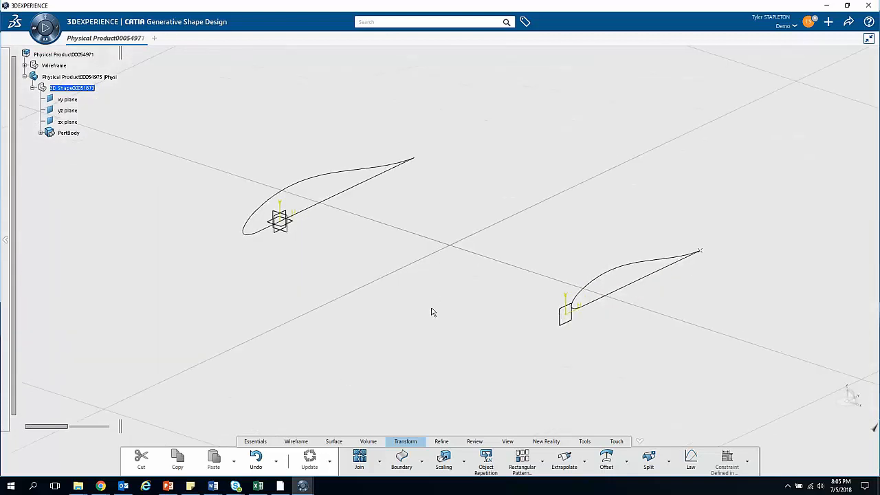
pyautogui.moveTo(352, 282); pyautogui.dragTo(351, 298, button='middle')
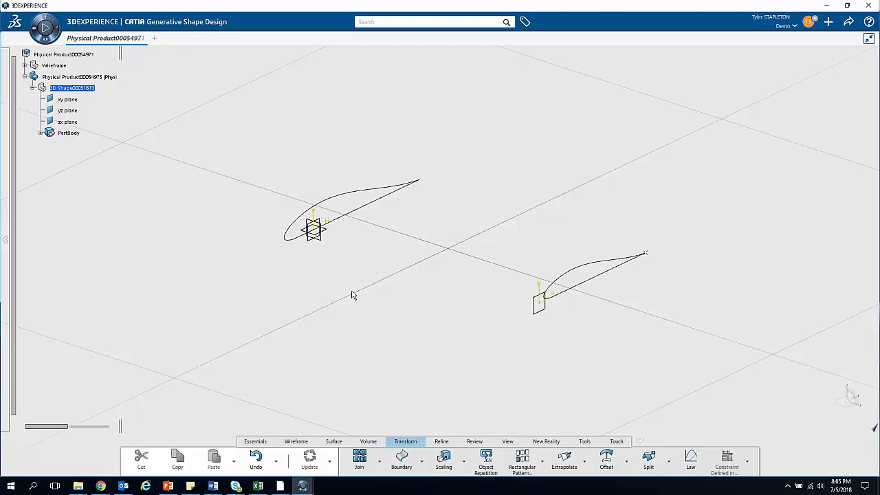
pyautogui.moveTo(359, 348)
pyautogui.mouseDown(button='middle')
pyautogui.moveTo(316, 330)
pyautogui.moveTo(370, 291)
pyautogui.moveTo(383, 263)
pyautogui.moveTo(357, 318)
pyautogui.moveTo(326, 313)
pyautogui.mouseUp(button='middle')
pyautogui.moveTo(351, 277)
pyautogui.mouseDown(button='middle')
pyautogui.moveTo(334, 263)
pyautogui.moveTo(337, 291)
pyautogui.moveTo(412, 287)
pyautogui.mouseUp(button='middle')
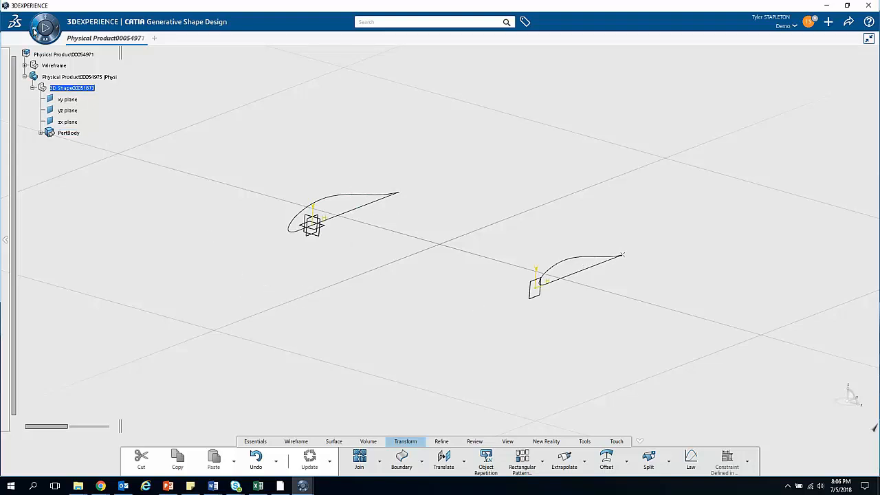
pyautogui.click(34, 31)
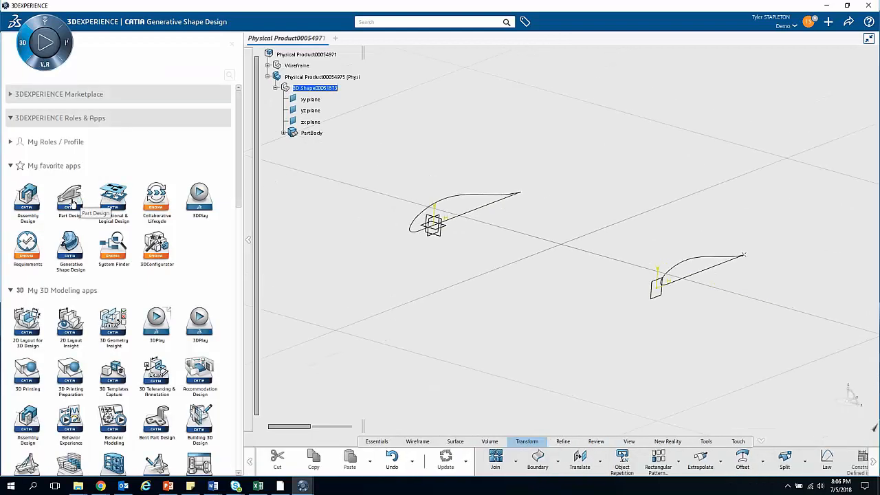
pyautogui.click(33, 34)
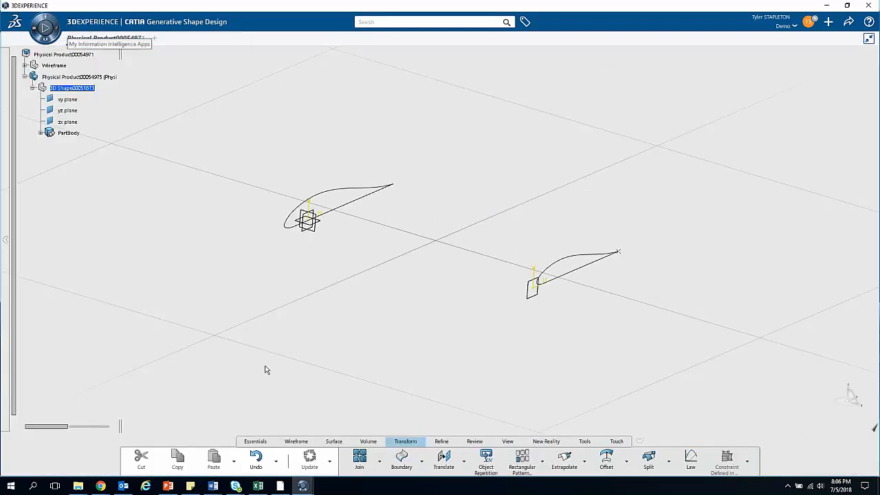
pyautogui.click(359, 446)
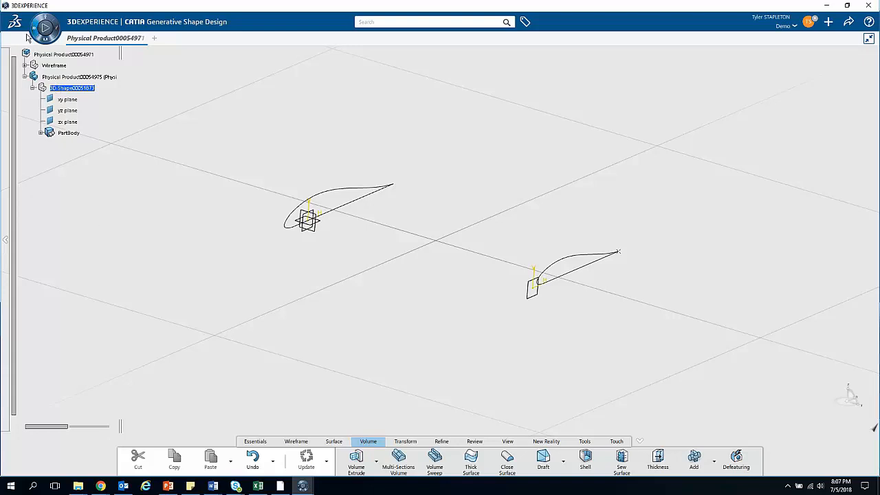
# Step: Switch from Generative Shape Design to the Part Design app
pyautogui.click(31, 37)
pyautogui.click(70, 199)
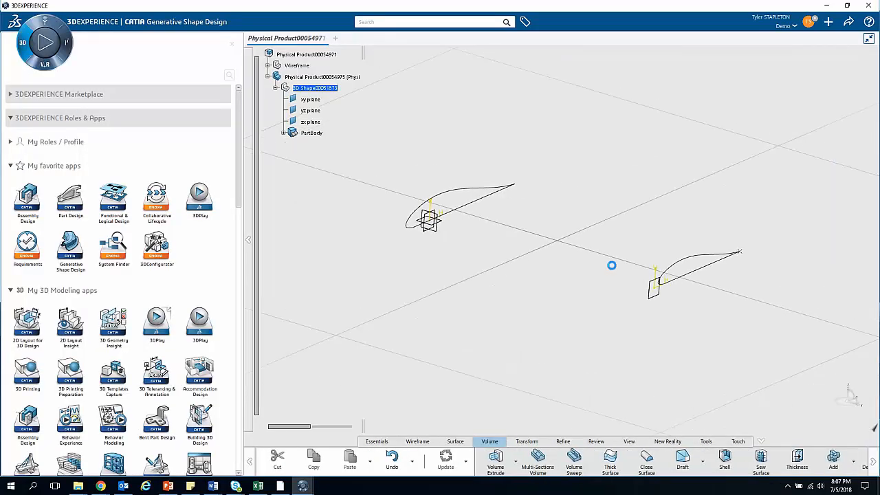
pyautogui.moveTo(403, 265); pyautogui.dragTo(379, 304, button='middle')
pyautogui.moveTo(343, 328); pyautogui.dragTo(367, 310, button='middle')
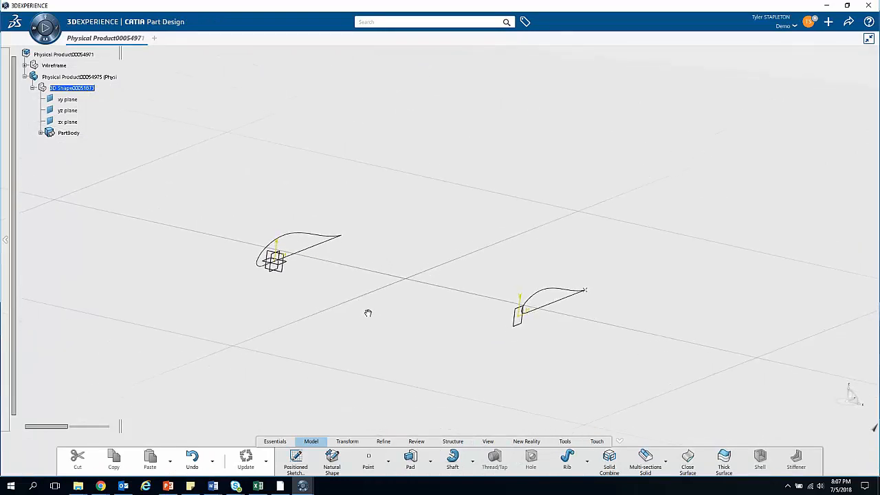
# Step: Create a multi-sections solid between the Sketch.1 airfoil and the scaled airfoil on the offset plane
pyautogui.click(272, 445)
pyautogui.click(310, 446)
pyautogui.click(644, 464)
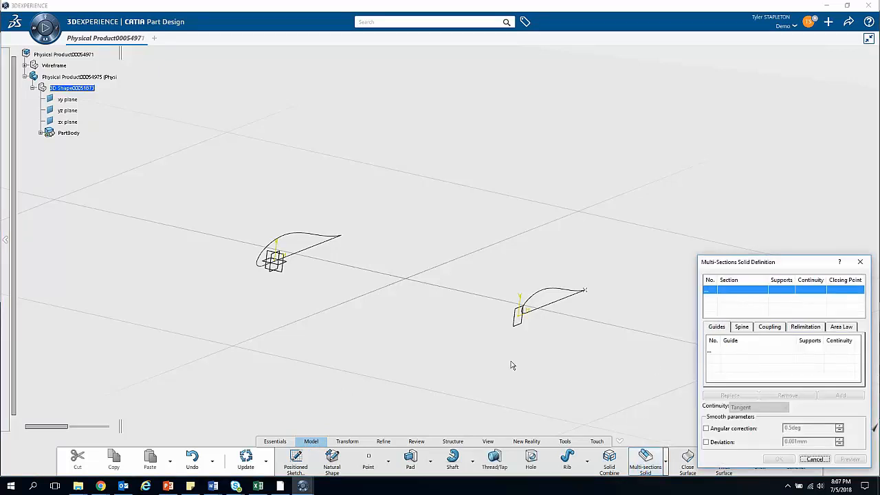
pyautogui.click(321, 239)
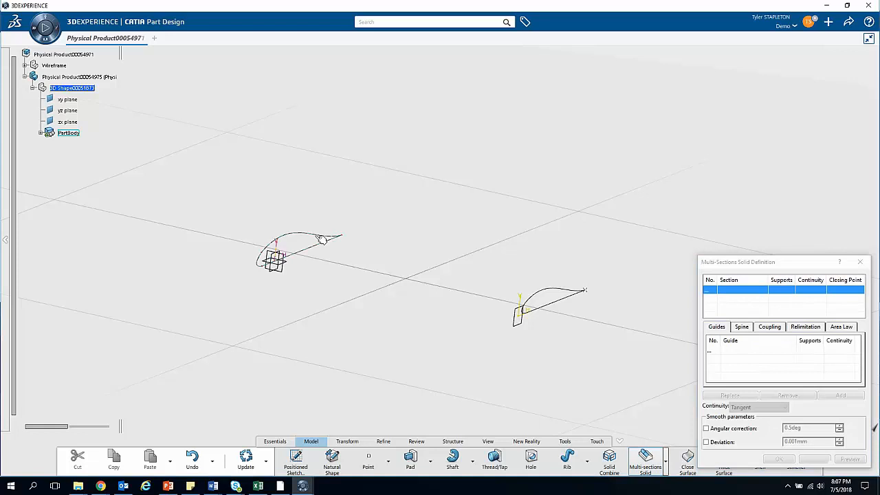
pyautogui.click(578, 299)
pyautogui.moveTo(352, 323); pyautogui.dragTo(370, 351, button='middle')
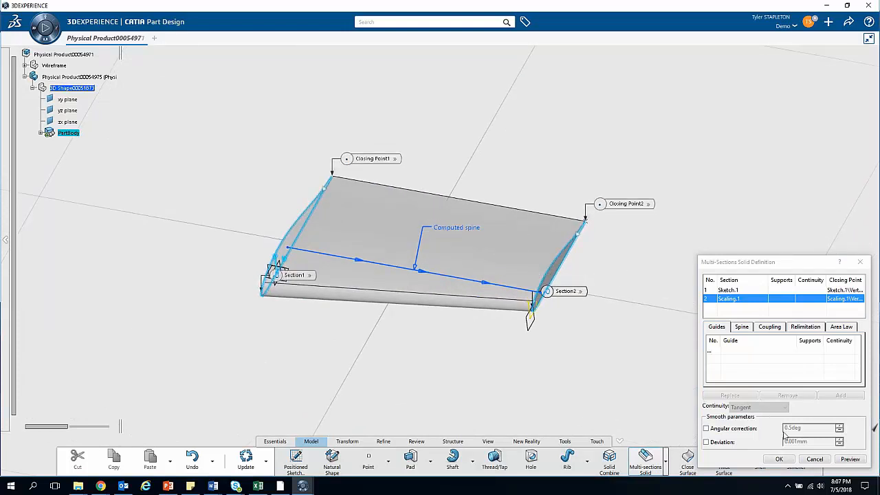
pyautogui.click(789, 459)
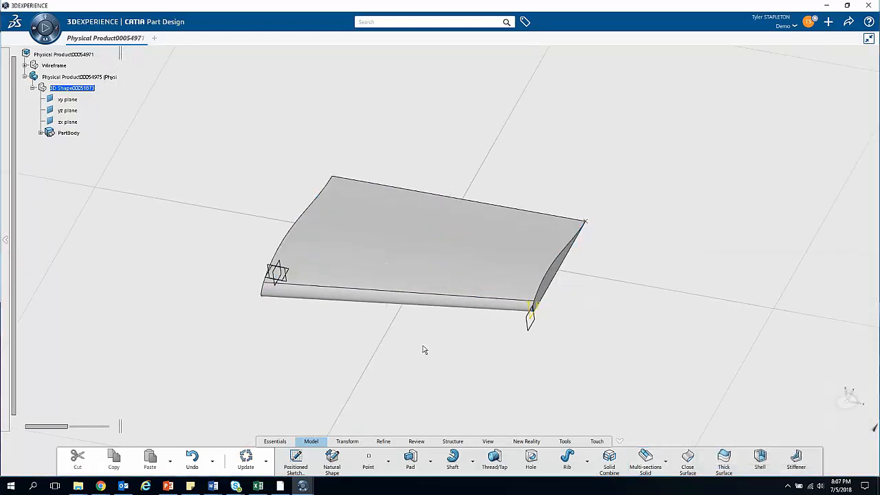
# Step: Examine the wing solid's taper, leading and trailing edges, and end profiles from several directions
pyautogui.moveTo(463, 376); pyautogui.dragTo(446, 432, button='middle')
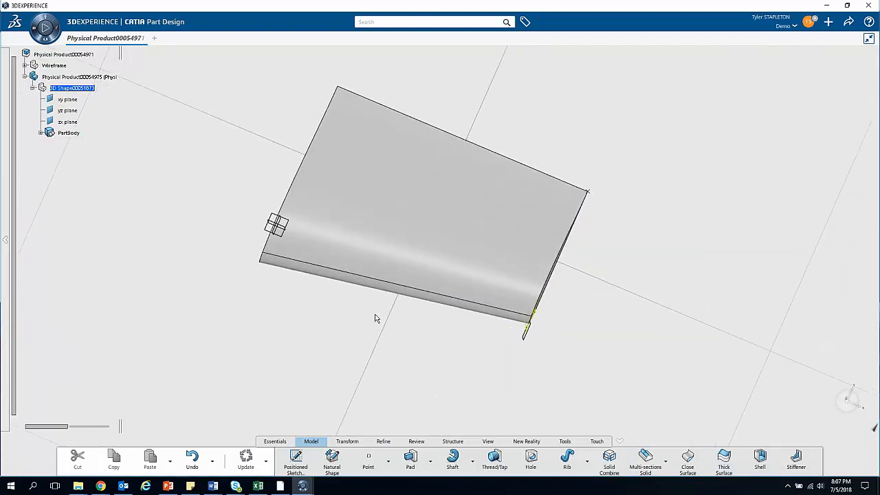
pyautogui.moveTo(356, 271); pyautogui.dragTo(406, 349, button='middle')
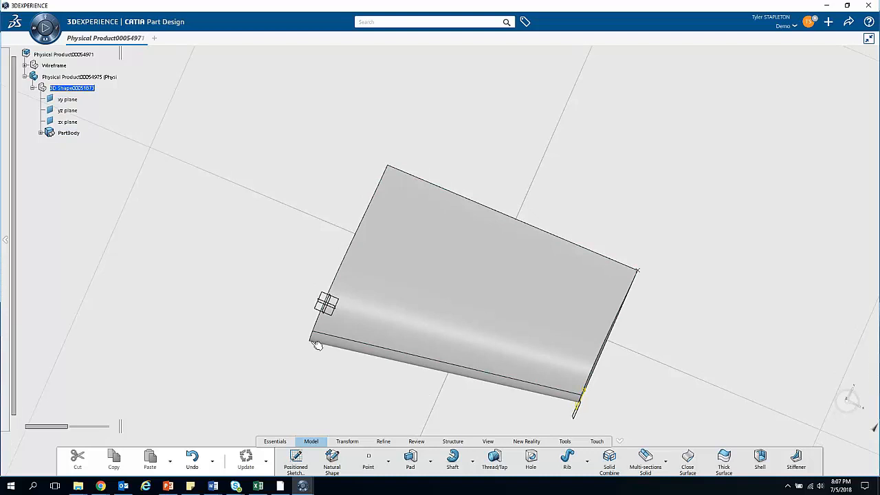
pyautogui.moveTo(618, 342); pyautogui.dragTo(571, 280, button='middle')
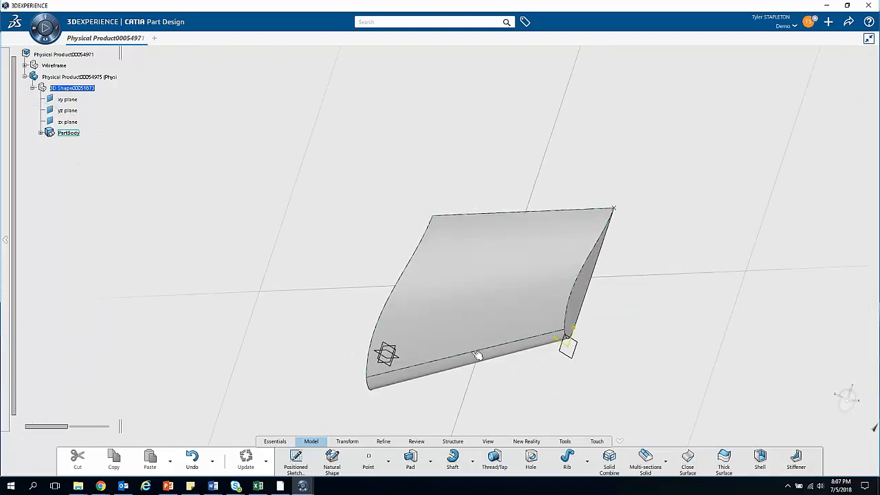
pyautogui.moveTo(406, 400); pyautogui.dragTo(368, 296, button='middle')
pyautogui.moveTo(661, 153); pyautogui.dragTo(491, 348, button='middle')
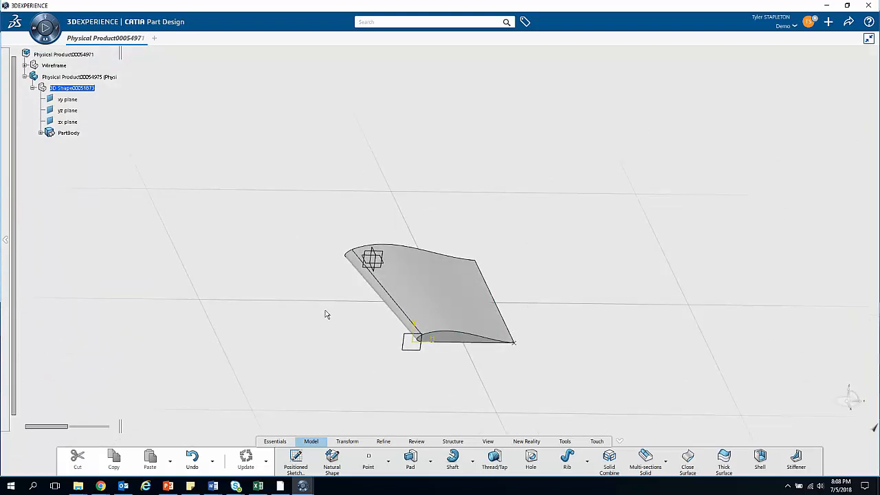
pyautogui.moveTo(346, 326); pyautogui.dragTo(523, 422, button='middle')
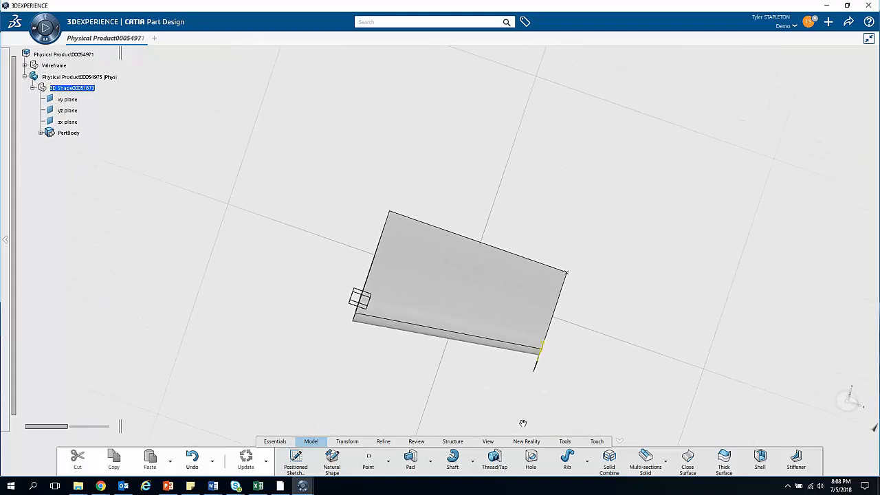
pyautogui.moveTo(374, 381); pyautogui.dragTo(389, 436, button='middle')
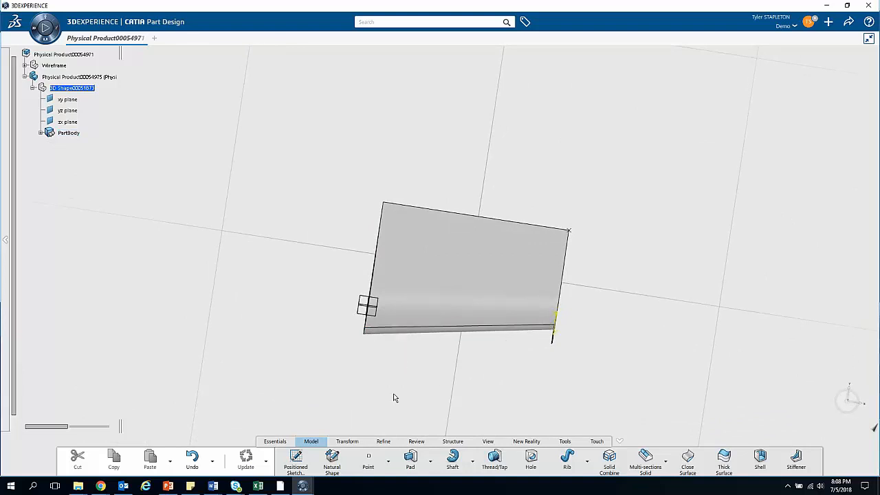
pyautogui.moveTo(391, 401); pyautogui.dragTo(395, 193, button='middle')
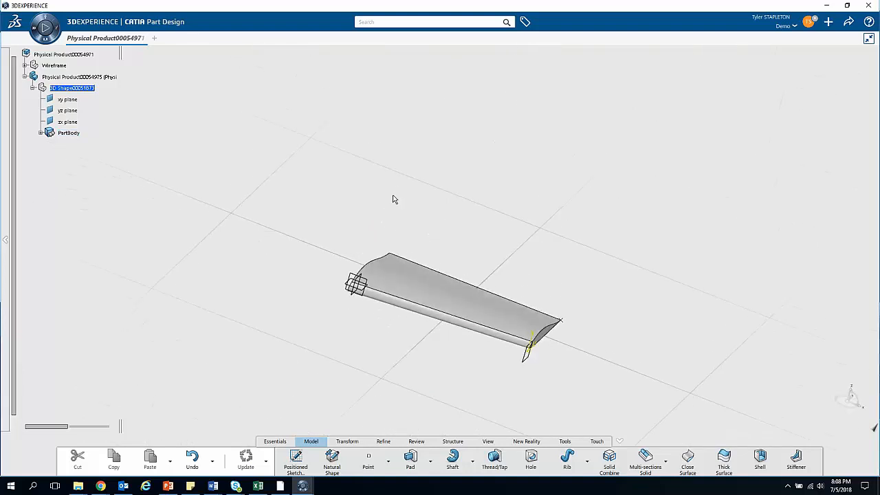
pyautogui.moveTo(444, 411); pyautogui.dragTo(448, 137, button='middle')
pyautogui.moveTo(520, 349); pyautogui.dragTo(497, 386, button='middle')
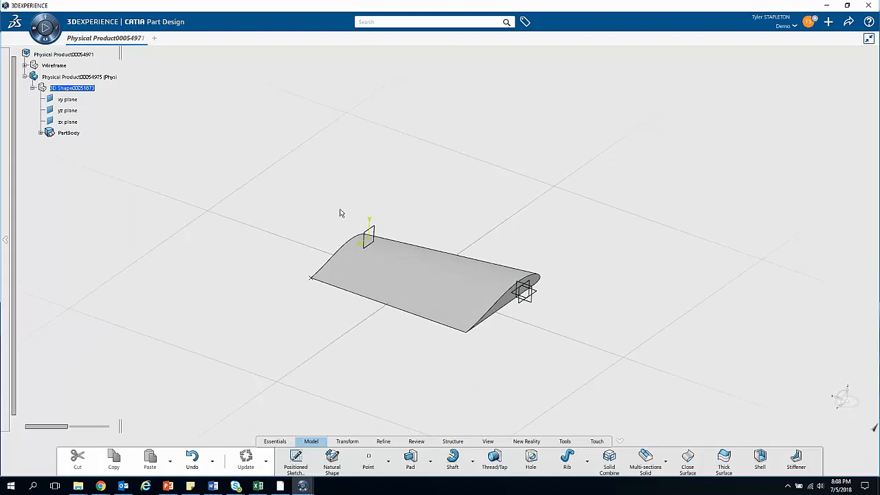
pyautogui.moveTo(378, 360); pyautogui.dragTo(442, 371, button='middle')
pyautogui.moveTo(545, 339); pyautogui.dragTo(620, 279, button='middle')
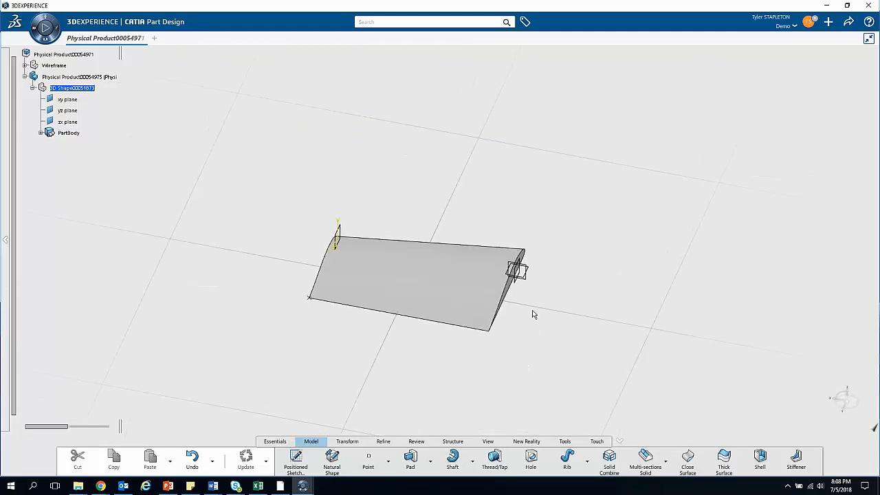
pyautogui.moveTo(528, 340); pyautogui.dragTo(497, 324, button='middle')
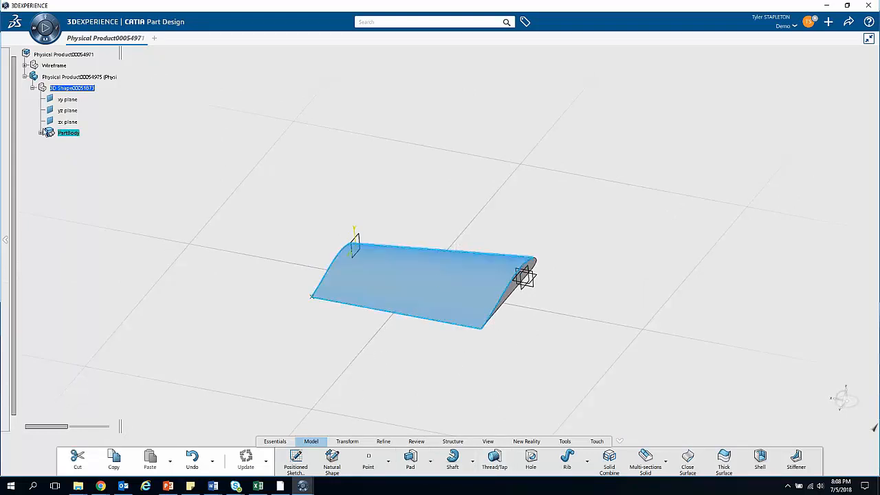
pyautogui.click(40, 133)
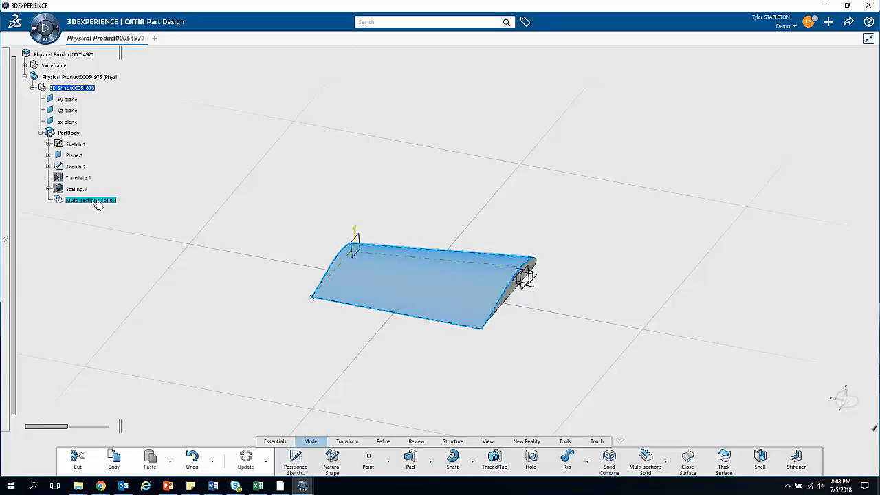
pyautogui.click(348, 442)
pyautogui.click(434, 459)
pyautogui.click(518, 287)
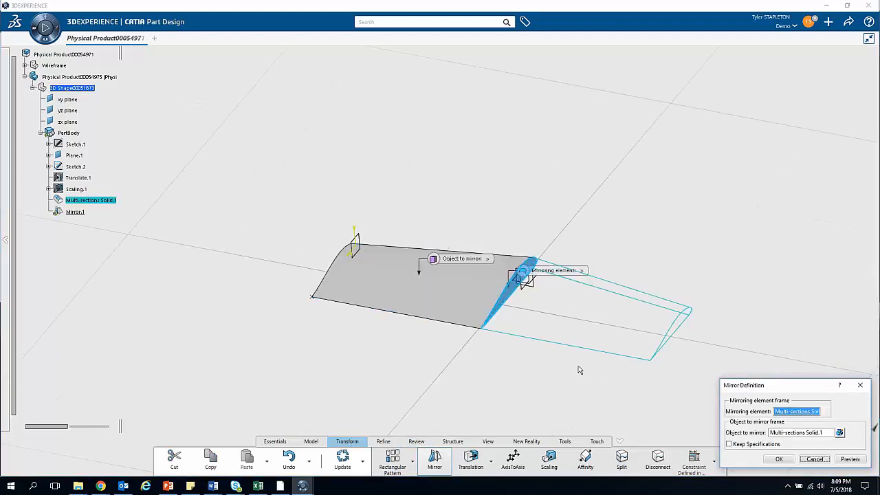
pyautogui.moveTo(472, 324); pyautogui.dragTo(434, 343, button='middle')
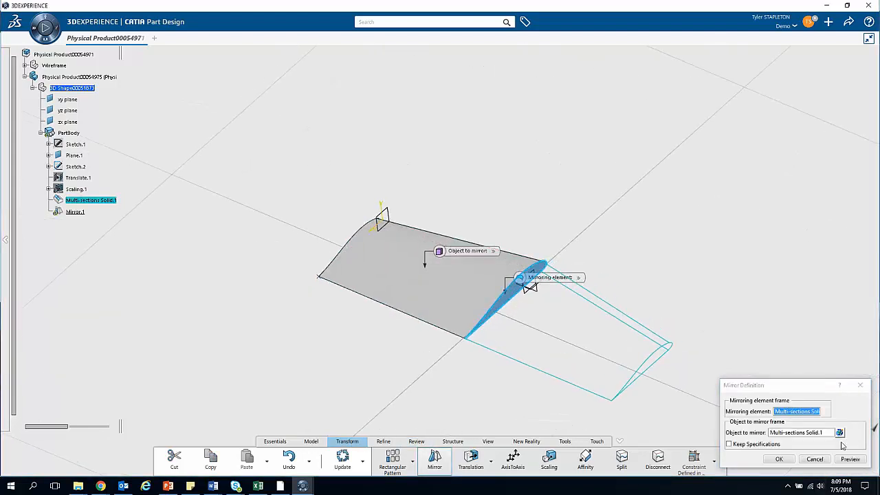
pyautogui.click(848, 458)
pyautogui.moveTo(624, 203)
pyautogui.mouseDown(button='middle')
pyautogui.moveTo(565, 289)
pyautogui.moveTo(633, 204)
pyautogui.mouseUp(button='middle')
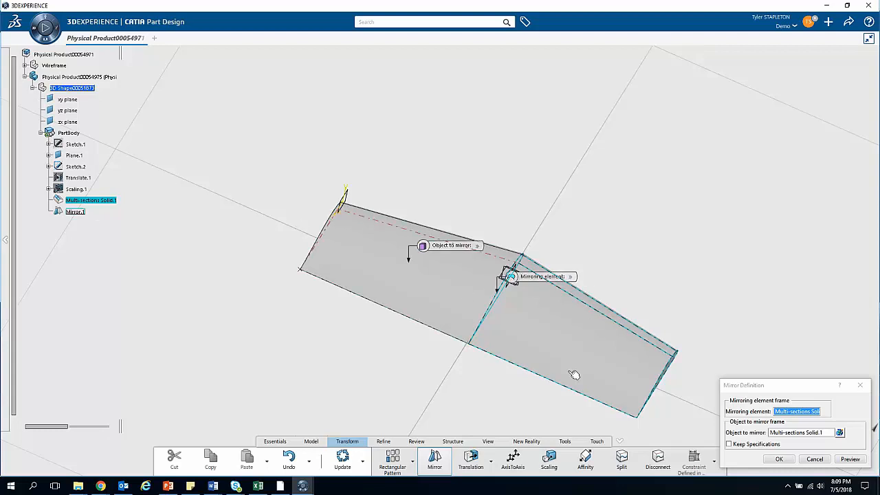
pyautogui.moveTo(438, 377); pyautogui.dragTo(337, 322, button='middle')
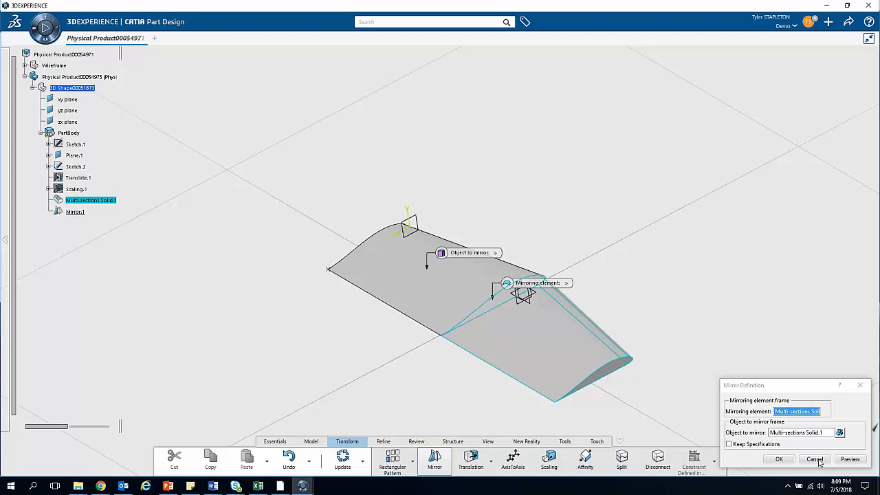
pyautogui.click(815, 459)
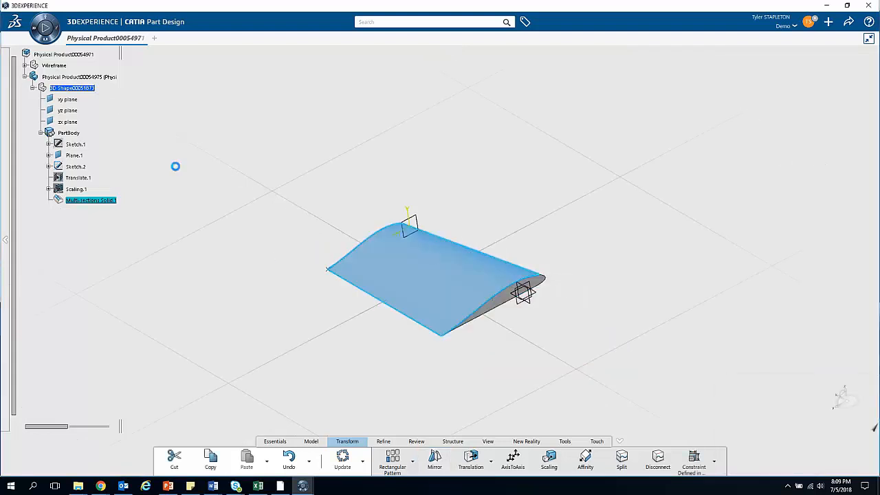
# Step: Activate the root product in Assembly Design and create an Assembly Symmetry of the wing product about its root airfoil face
pyautogui.doubleClick(53, 56)
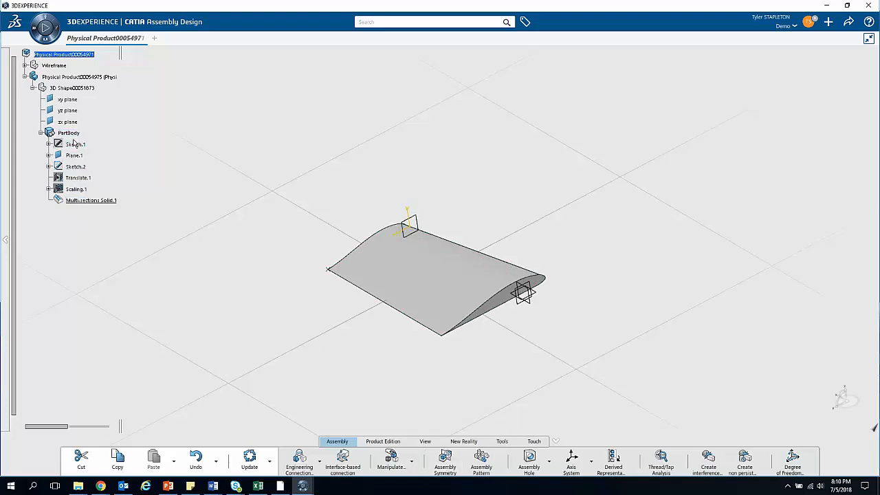
pyautogui.click(445, 462)
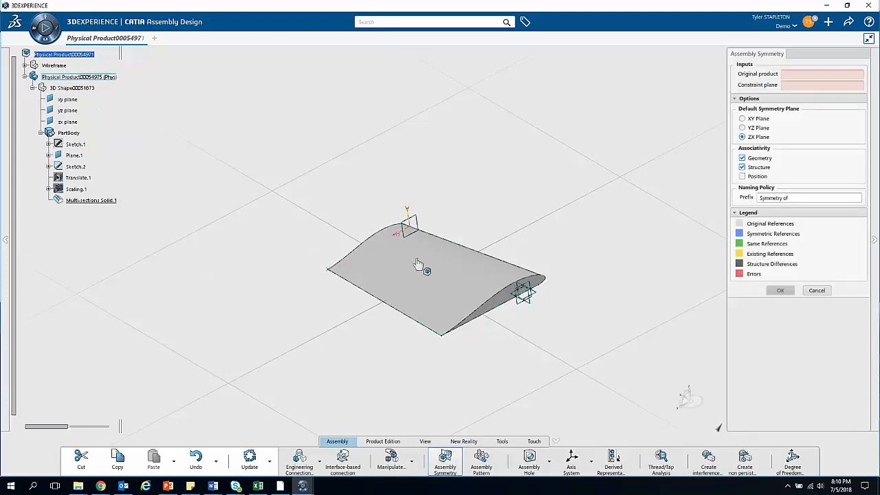
pyautogui.click(56, 79)
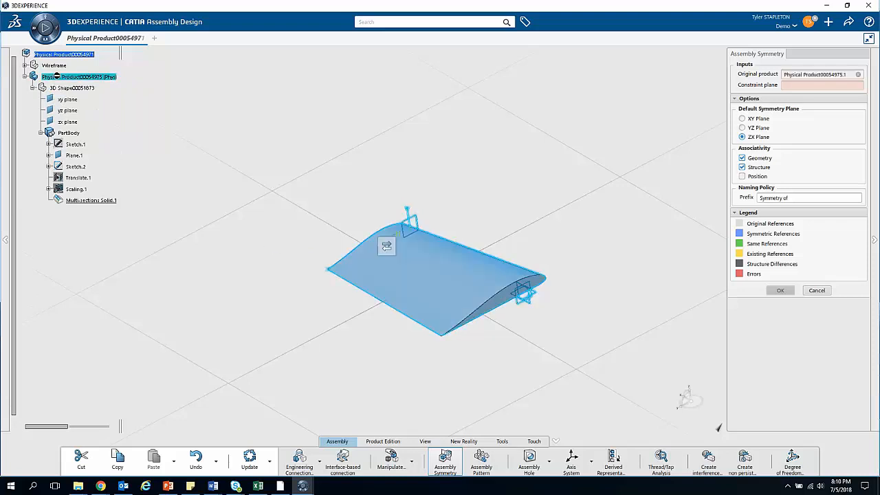
pyautogui.click(519, 298)
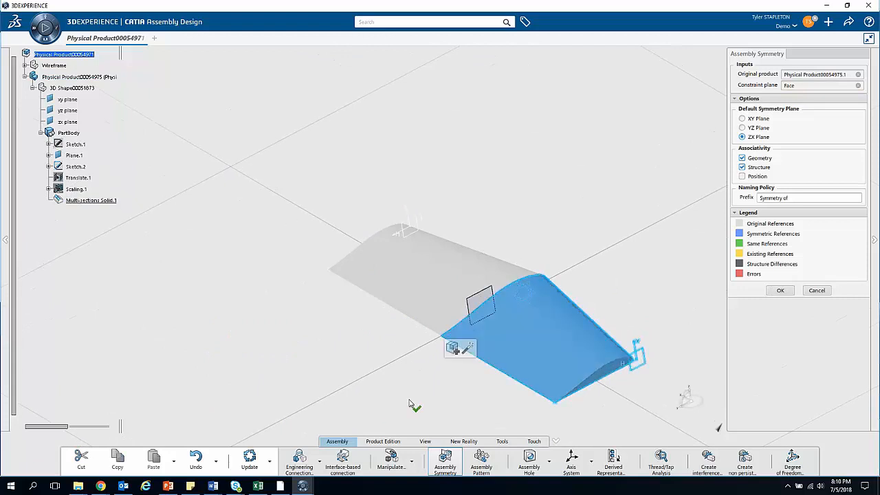
pyautogui.moveTo(391, 345); pyautogui.dragTo(507, 378, button='middle')
pyautogui.click(780, 290)
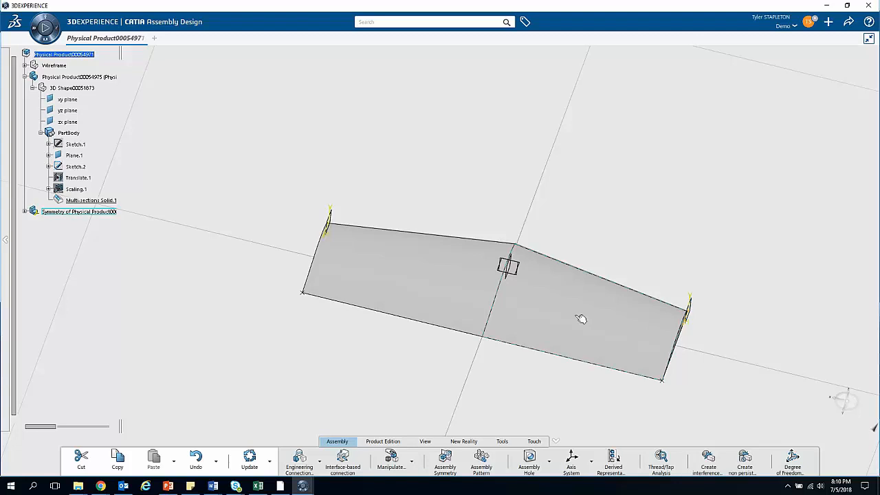
# Step: Return to the wing's 3D shape in Part Design and delete the multi-sections solid from its PartBody
pyautogui.moveTo(715, 331); pyautogui.dragTo(376, 152, button='middle')
pyautogui.moveTo(453, 348); pyautogui.dragTo(440, 292, button='middle')
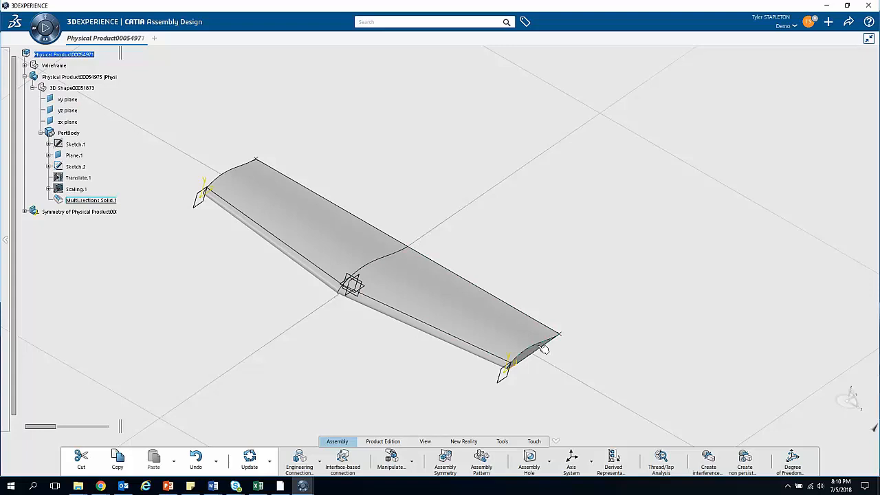
pyautogui.moveTo(567, 387); pyautogui.dragTo(330, 309, button='middle')
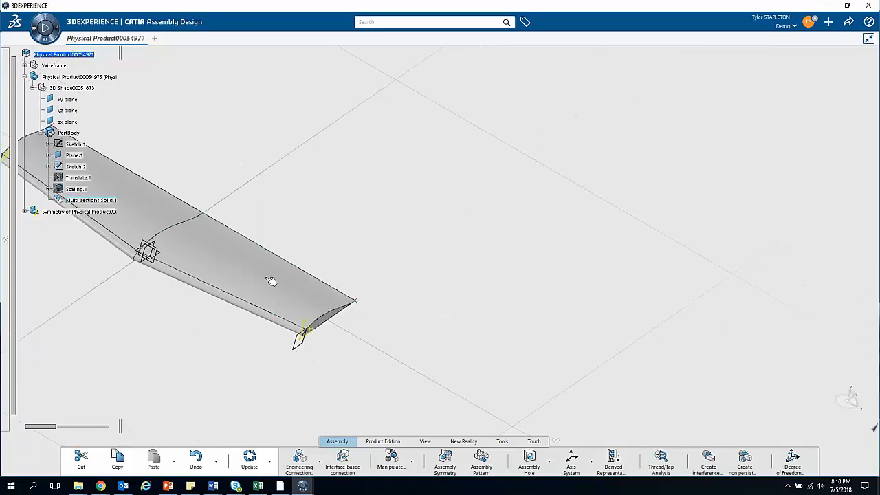
pyautogui.moveTo(131, 329); pyautogui.dragTo(275, 383, button='middle')
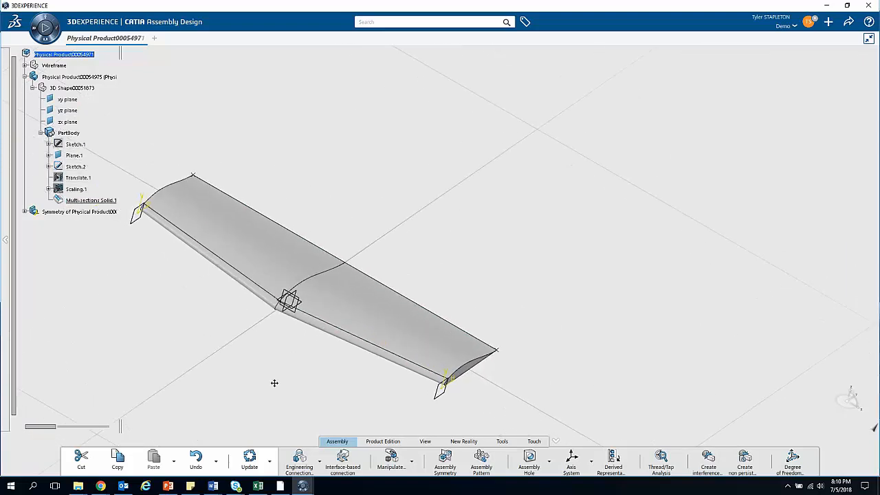
pyautogui.doubleClick(64, 89)
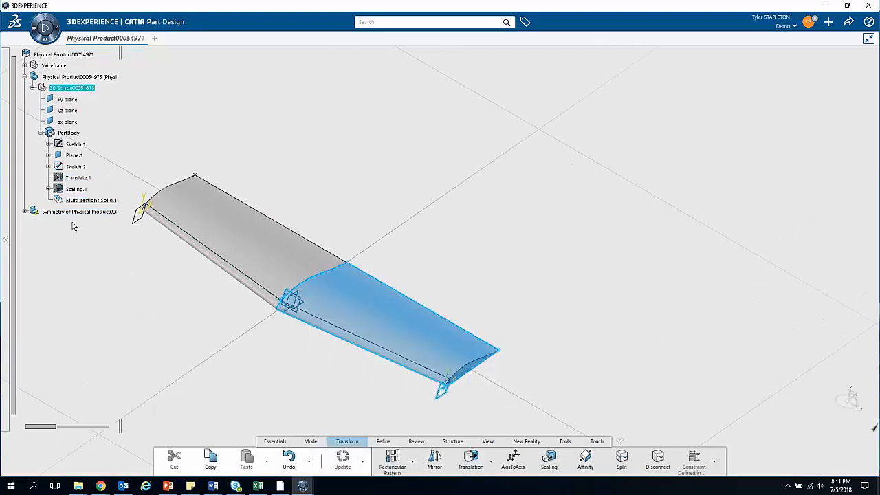
pyautogui.click(74, 200)
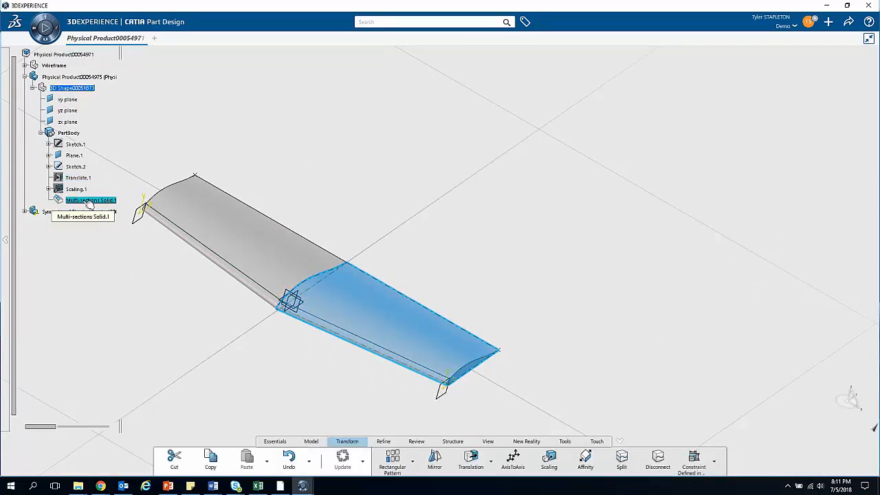
pyautogui.press('Delete')
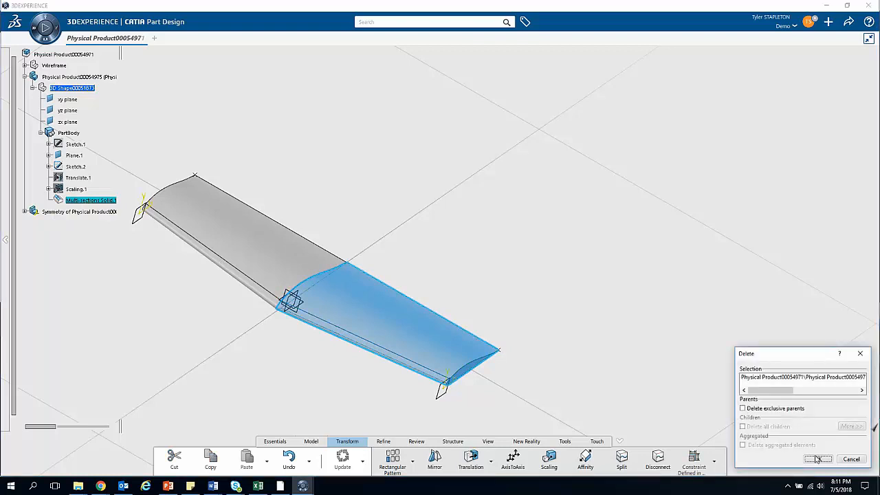
pyautogui.click(817, 459)
# Step: Show the hidden scaled airfoil profile, Scaling.1, on the offset plane
pyautogui.moveTo(362, 377); pyautogui.dragTo(329, 311, button='middle')
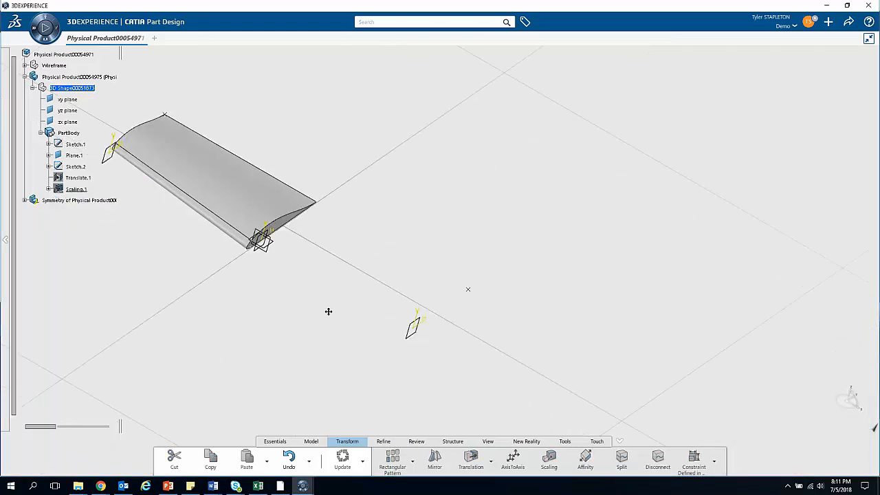
pyautogui.rightClick(79, 189)
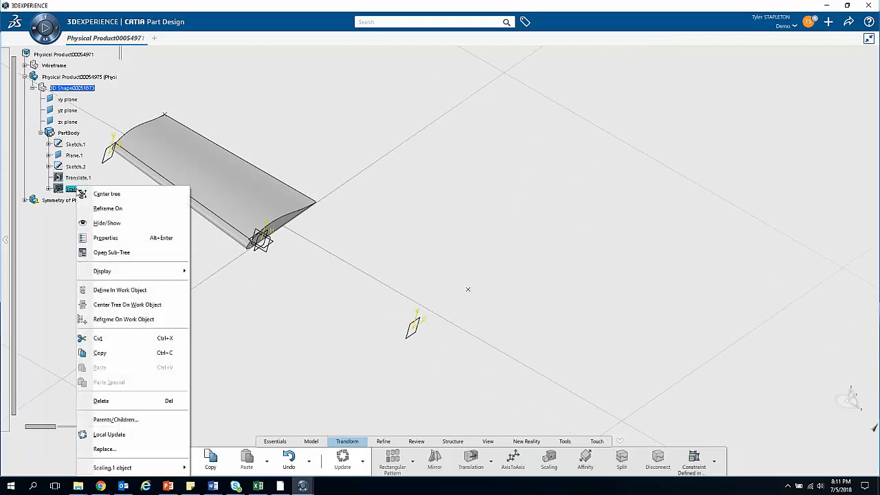
pyautogui.click(107, 222)
pyautogui.moveTo(285, 343)
pyautogui.mouseDown(button='middle')
pyautogui.moveTo(257, 359)
pyautogui.moveTo(267, 331)
pyautogui.moveTo(328, 369)
pyautogui.moveTo(318, 293)
pyautogui.moveTo(320, 307)
pyautogui.mouseUp(button='middle')
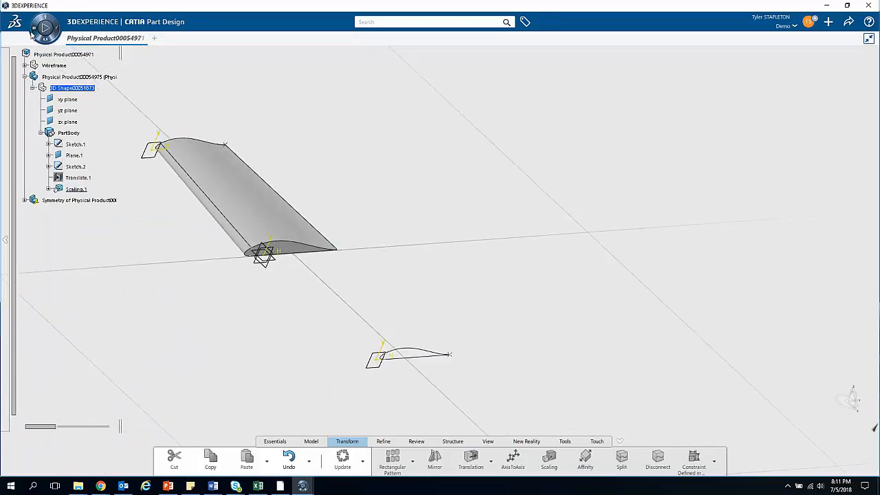
# Step: In Generative Shape Design, create a multi-sections surface between the Sketch.1 airfoil and the Scaling.1 airfoil
pyautogui.click(38, 30)
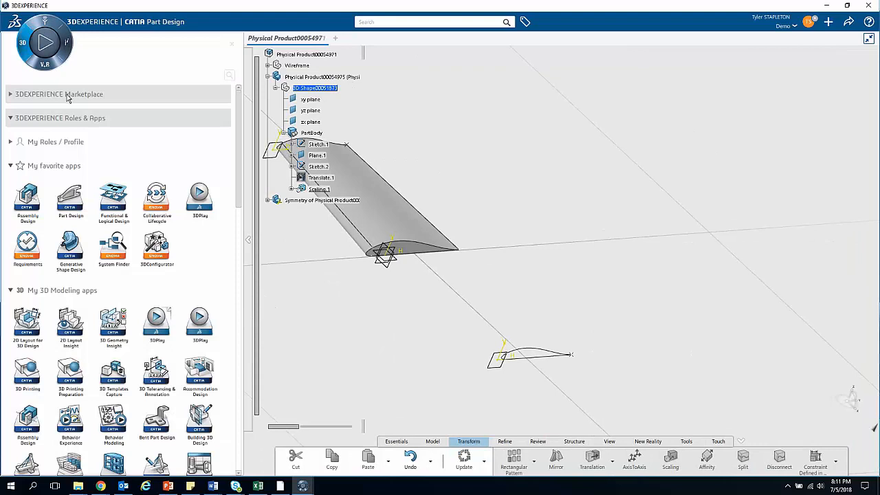
pyautogui.click(70, 251)
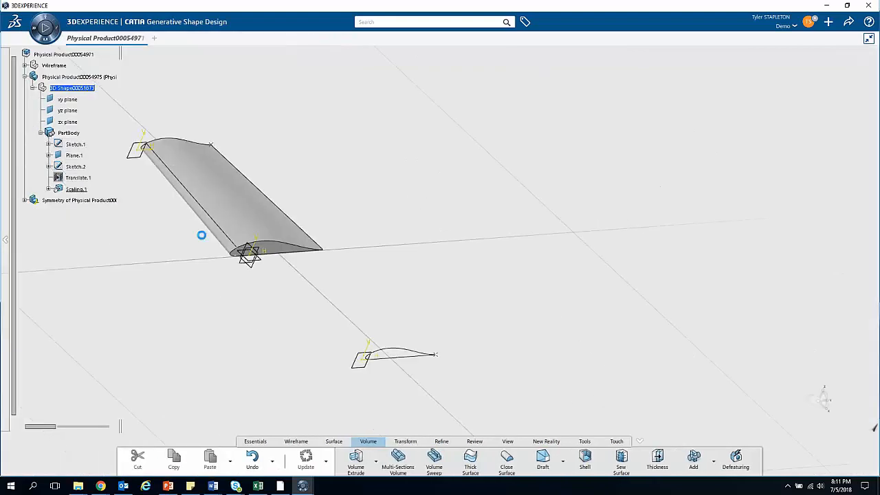
pyautogui.click(337, 443)
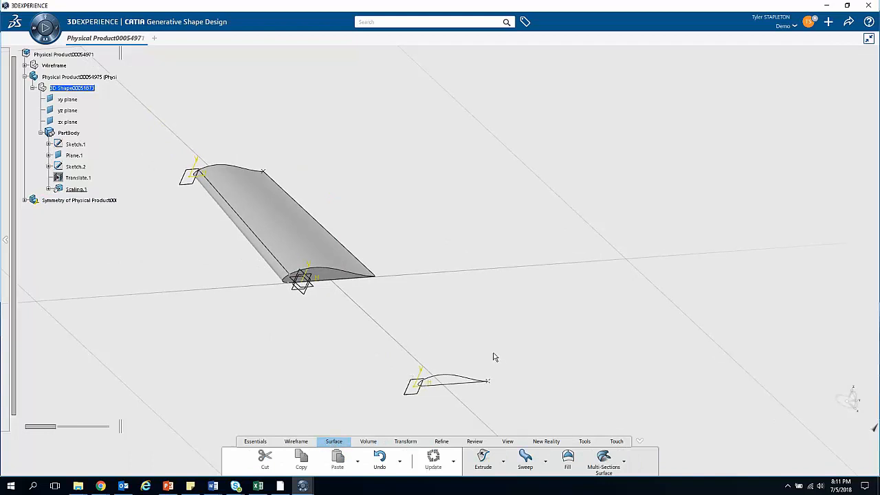
pyautogui.click(608, 471)
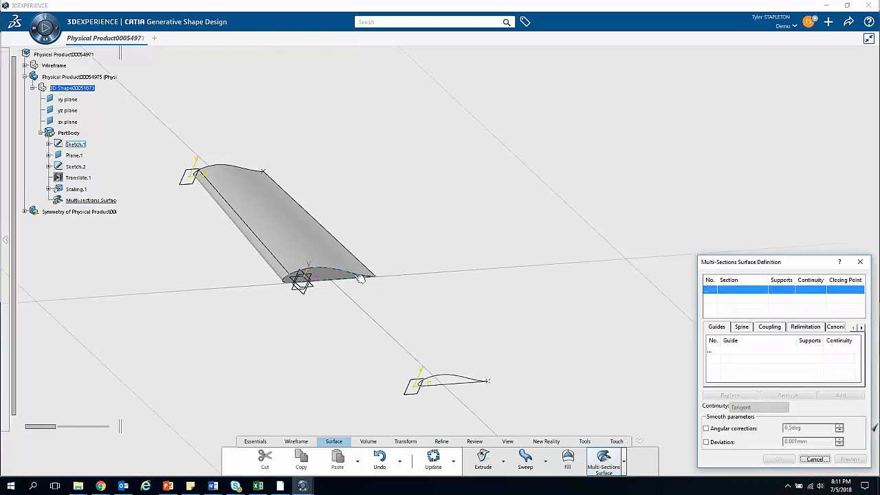
pyautogui.click(299, 282)
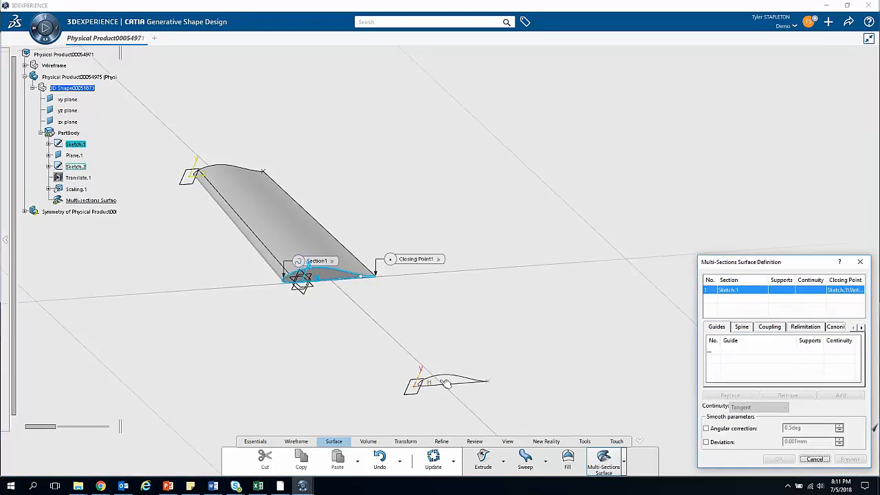
pyautogui.click(467, 383)
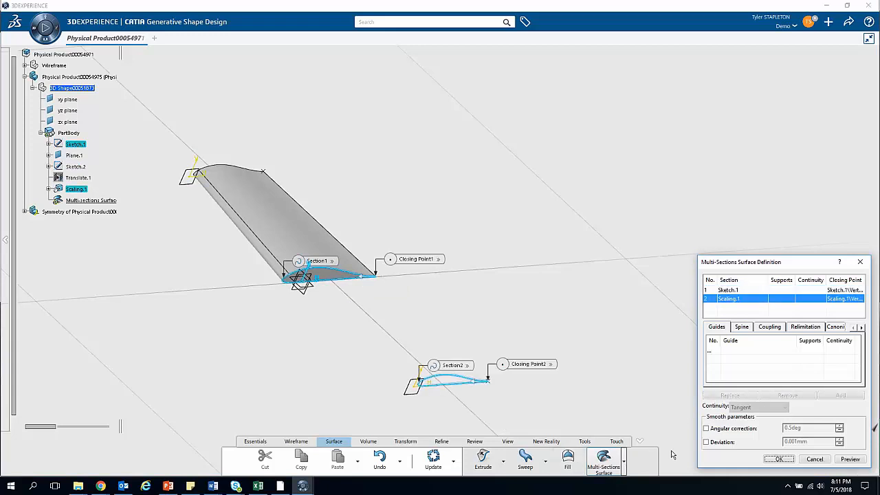
pyautogui.click(850, 459)
pyautogui.click(778, 459)
# Step: Switch from Generative Shape Design to the Part Design app with the wing surface in view
pyautogui.moveTo(518, 411); pyautogui.dragTo(381, 357, button='middle')
pyautogui.moveTo(259, 369); pyautogui.dragTo(360, 451, button='middle')
pyautogui.moveTo(632, 338); pyautogui.dragTo(735, 282, button='middle')
pyautogui.moveTo(398, 365); pyautogui.dragTo(588, 372, button='middle')
pyautogui.moveTo(468, 358); pyautogui.dragTo(468, 391, button='middle')
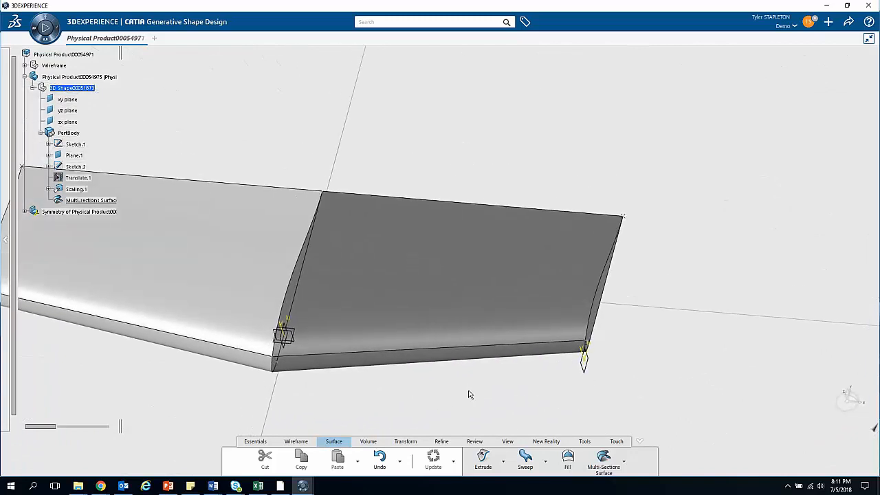
pyautogui.click(37, 31)
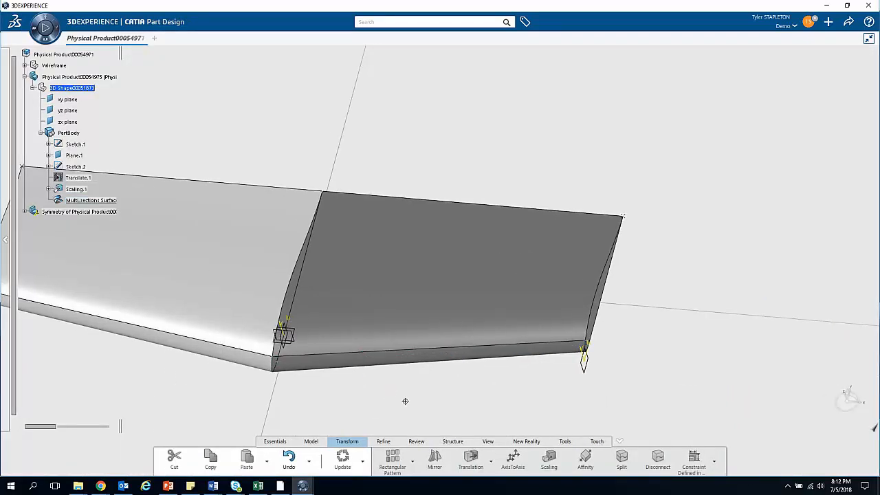
# Step: Examine the wing's multi-sections surface and its two airfoil end profiles from several directions
pyautogui.moveTo(404, 401); pyautogui.dragTo(406, 432, button='middle')
pyautogui.moveTo(356, 371); pyautogui.dragTo(362, 331, button='middle')
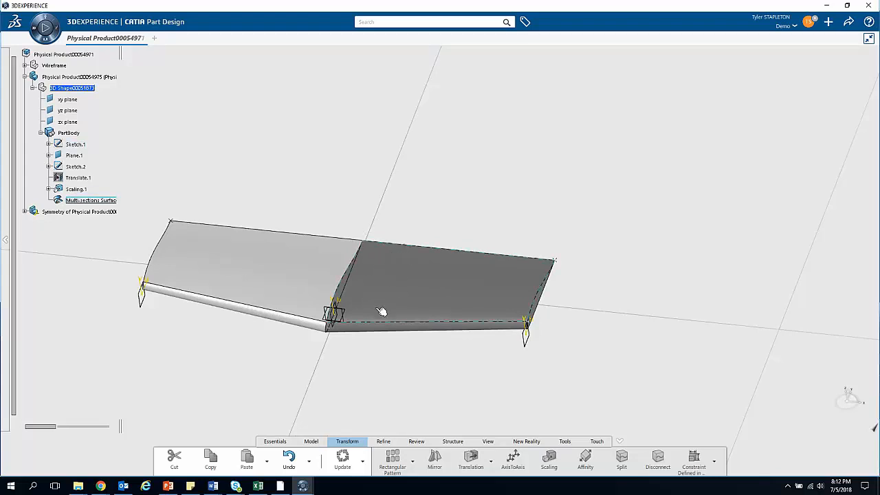
pyautogui.moveTo(430, 380); pyautogui.dragTo(391, 323, button='middle')
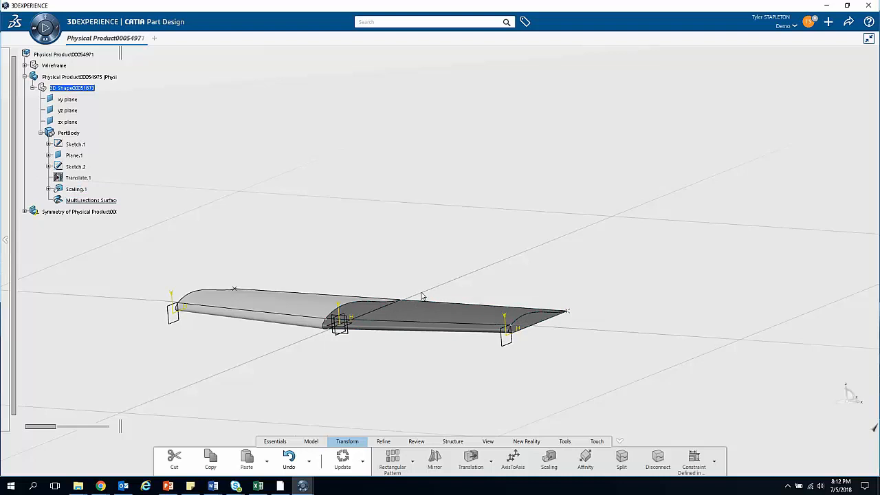
pyautogui.moveTo(477, 379); pyautogui.dragTo(450, 278, button='middle')
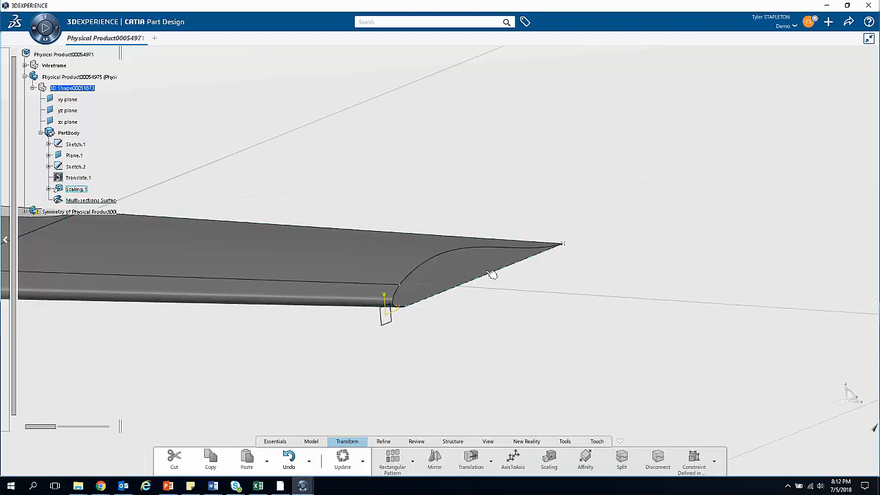
pyautogui.moveTo(235, 336); pyautogui.dragTo(550, 316, button='middle')
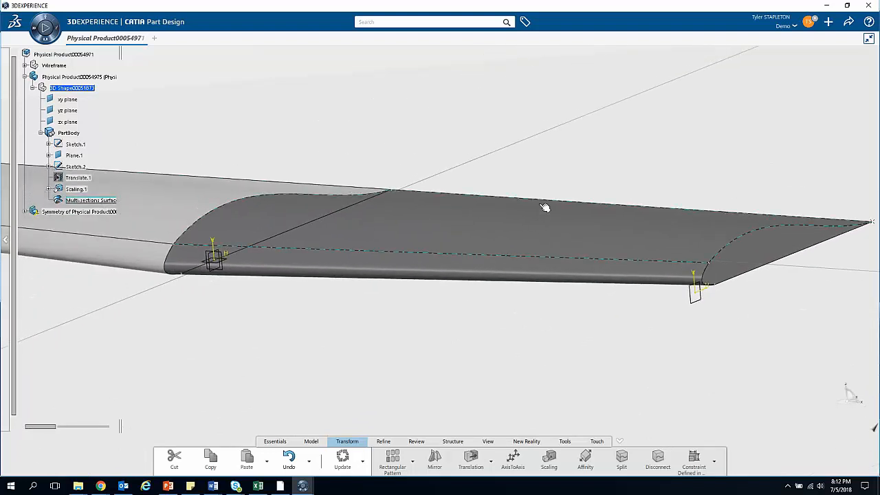
pyautogui.moveTo(442, 301); pyautogui.dragTo(444, 327, button='middle')
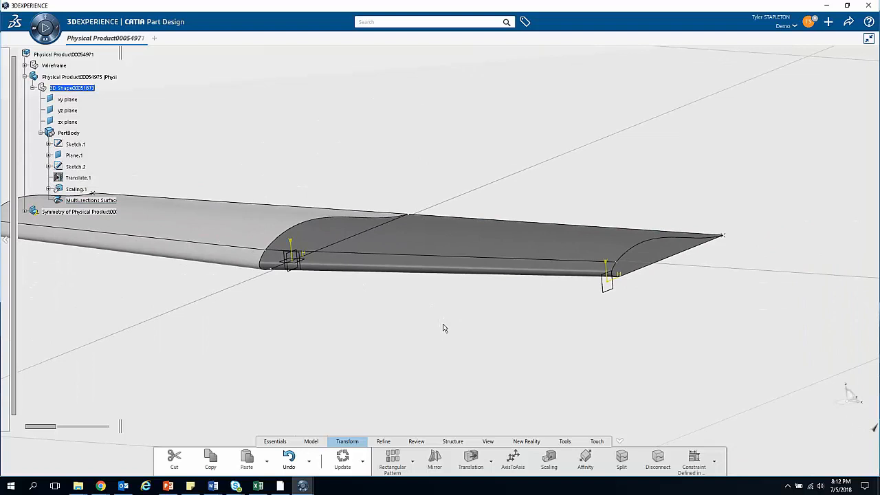
pyautogui.moveTo(393, 306); pyautogui.dragTo(376, 361, button='middle')
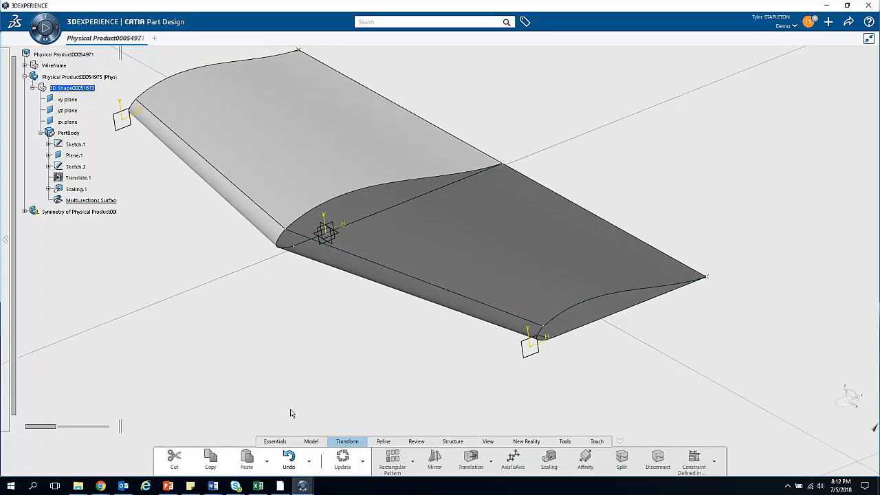
pyautogui.click(310, 442)
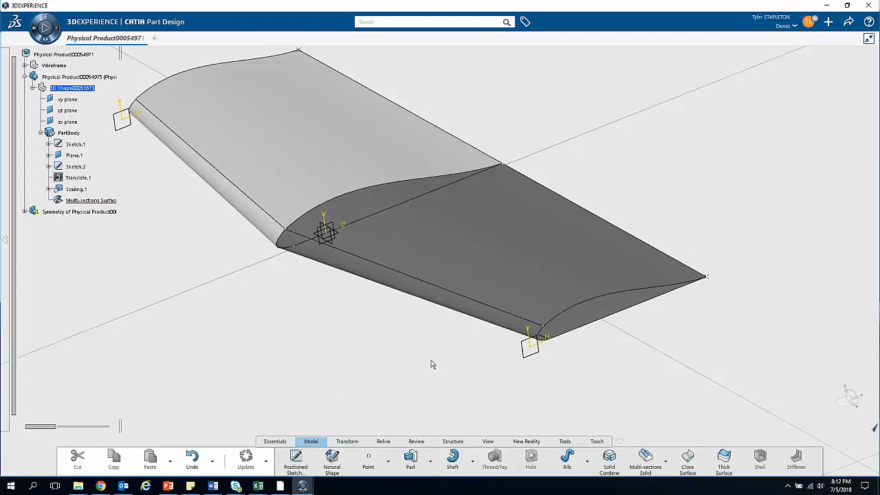
# Step: Thicken the wing's multi-sections surface with a 1 mm first offset and 0 mm second offset, reversing the offset direction
pyautogui.click(723, 460)
pyautogui.moveTo(587, 354); pyautogui.dragTo(579, 388, button='middle')
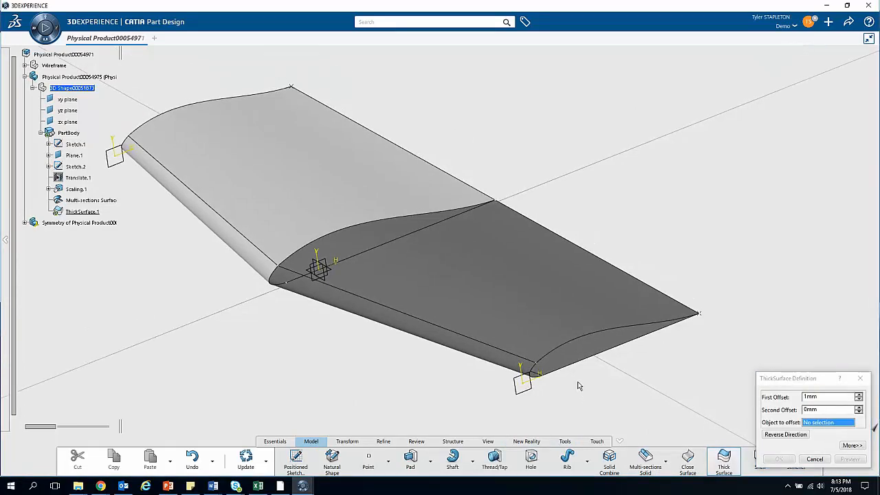
pyautogui.click(495, 285)
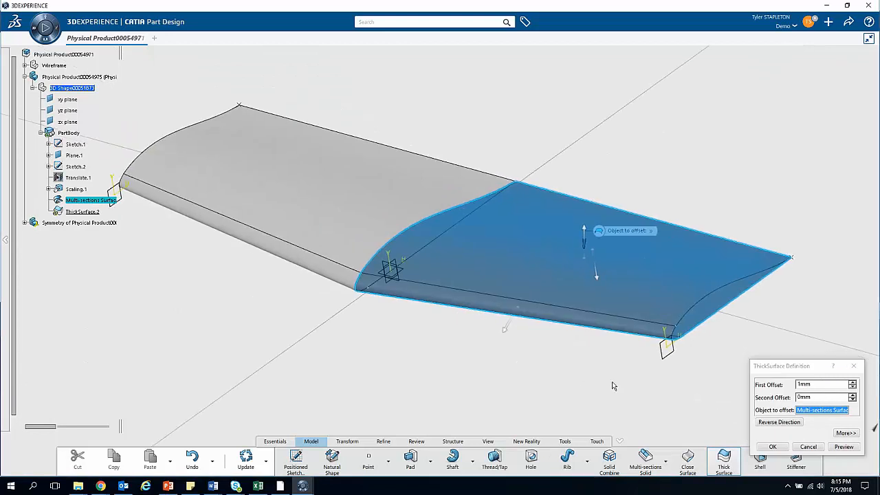
pyautogui.moveTo(612, 385); pyautogui.dragTo(549, 360, button='middle')
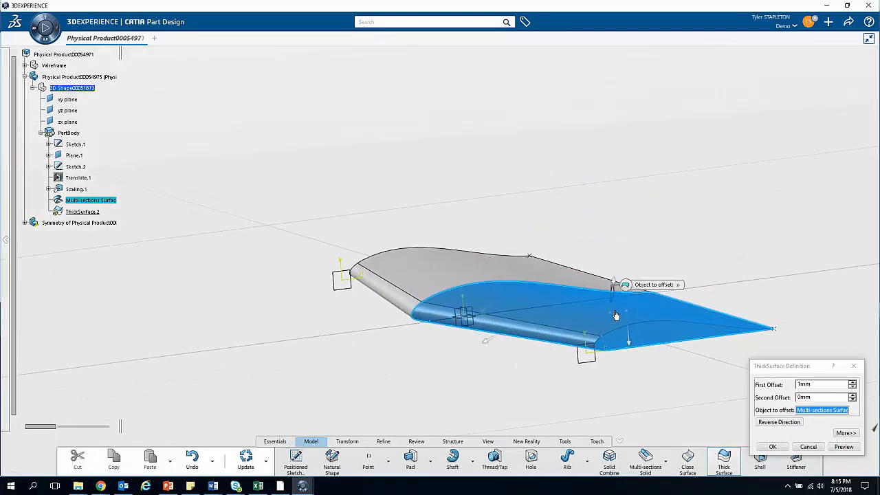
pyautogui.click(771, 422)
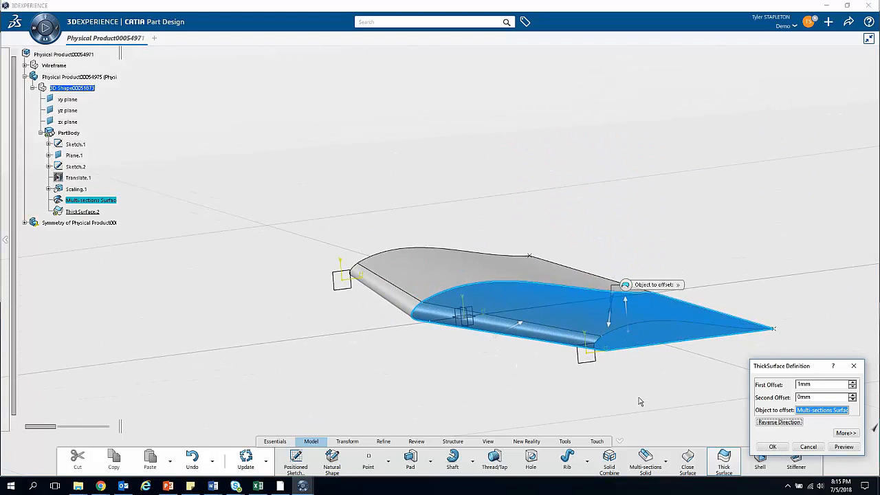
pyautogui.click(841, 448)
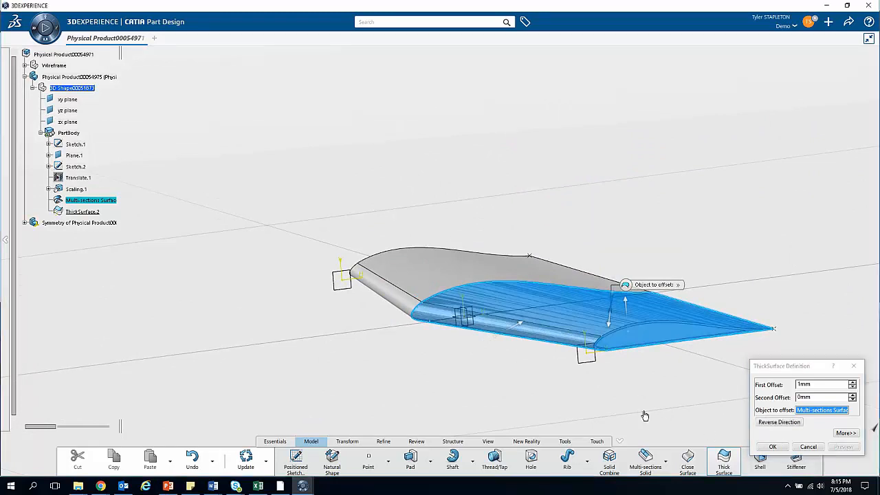
pyautogui.moveTo(642, 416); pyautogui.dragTo(625, 384, button='middle')
pyautogui.click(772, 447)
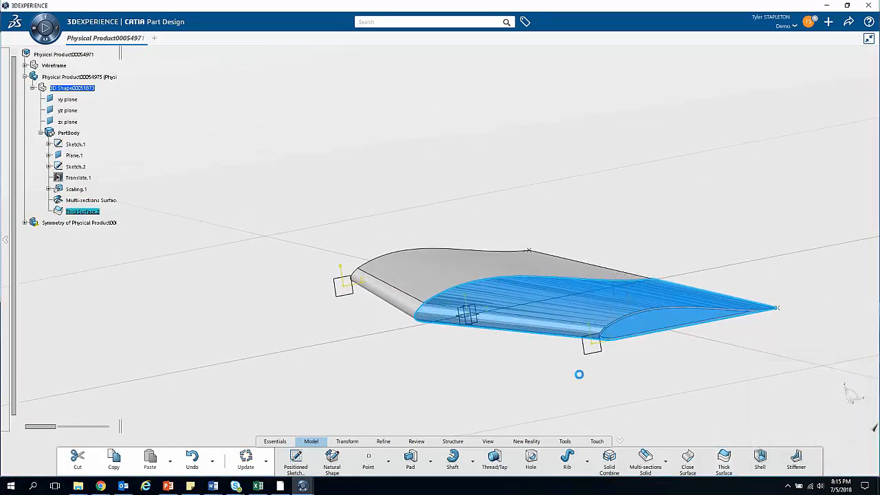
pyautogui.click(706, 407)
# Step: Hide the multi-sections surface so that only the thickened wing skin is displayed
pyautogui.moveTo(669, 390); pyautogui.dragTo(546, 353, button='middle')
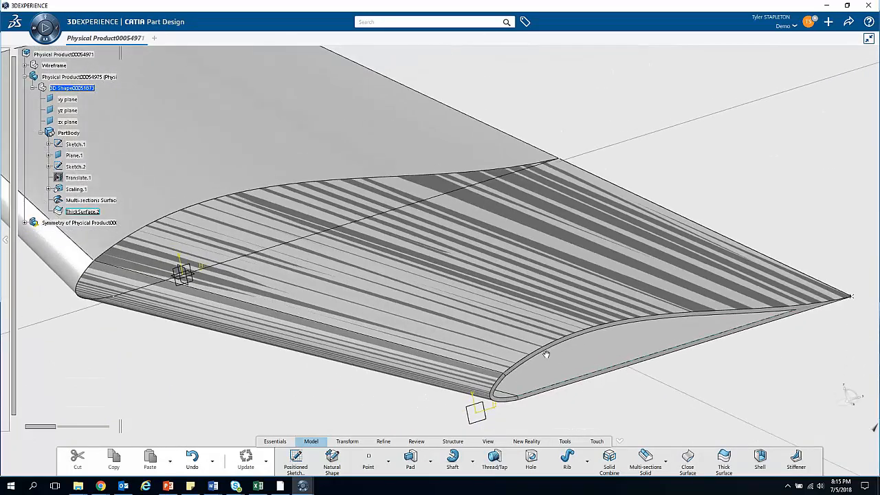
pyautogui.moveTo(322, 399); pyautogui.dragTo(471, 266, button='middle')
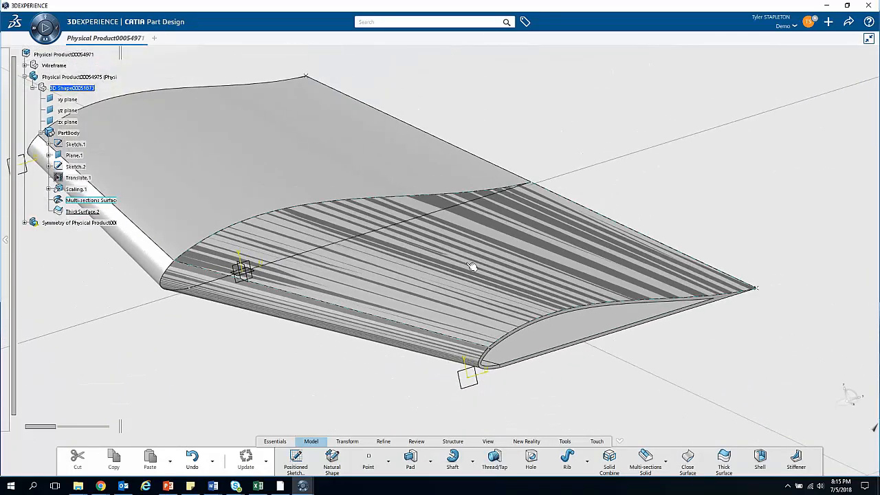
pyautogui.moveTo(370, 387); pyautogui.dragTo(606, 240, button='middle')
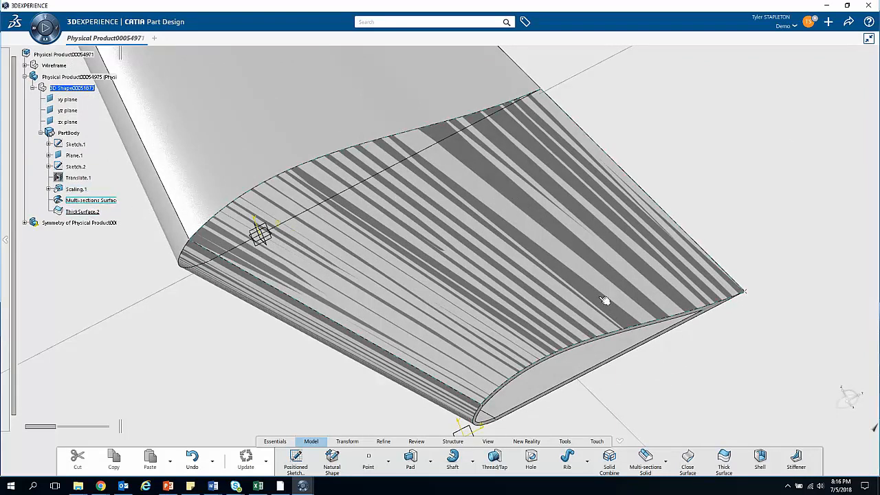
pyautogui.rightClick(76, 200)
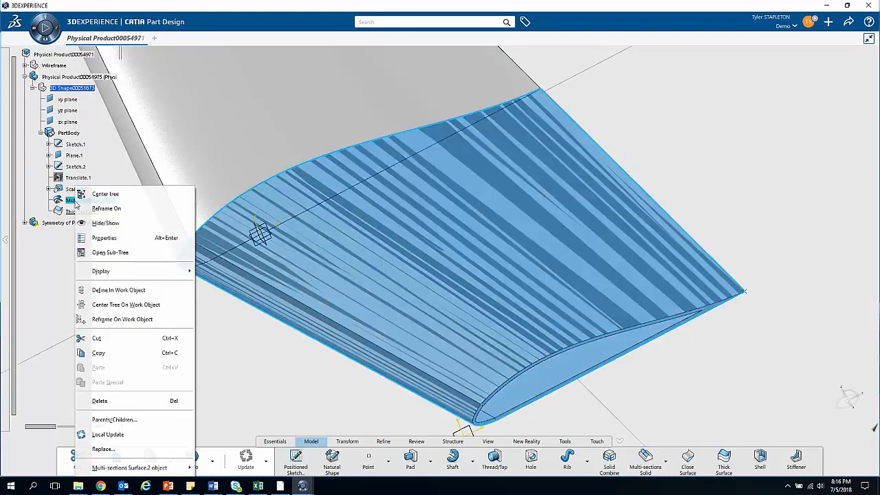
pyautogui.click(99, 223)
pyautogui.moveTo(419, 363); pyautogui.dragTo(511, 282, button='middle')
pyautogui.moveTo(276, 342); pyautogui.dragTo(330, 353, button='middle')
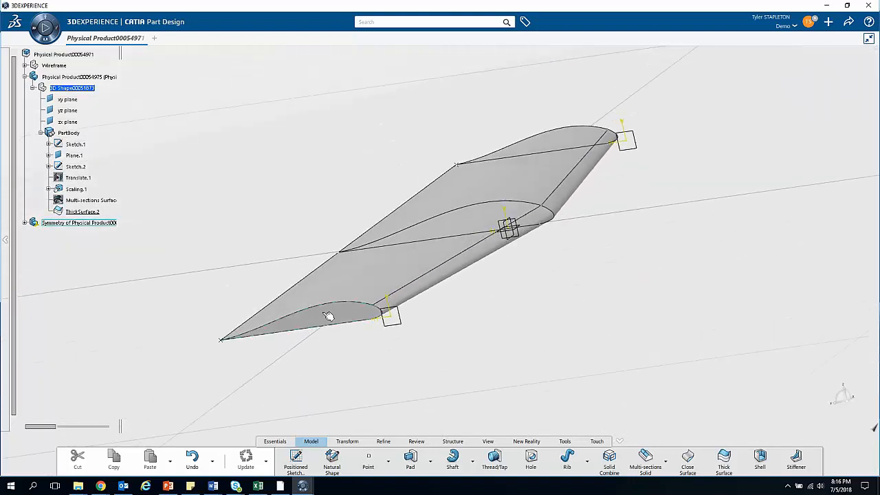
# Step: Activate the root product in Assembly Design, update it with the thickened wing, and inspect both wing halves
pyautogui.doubleClick(50, 55)
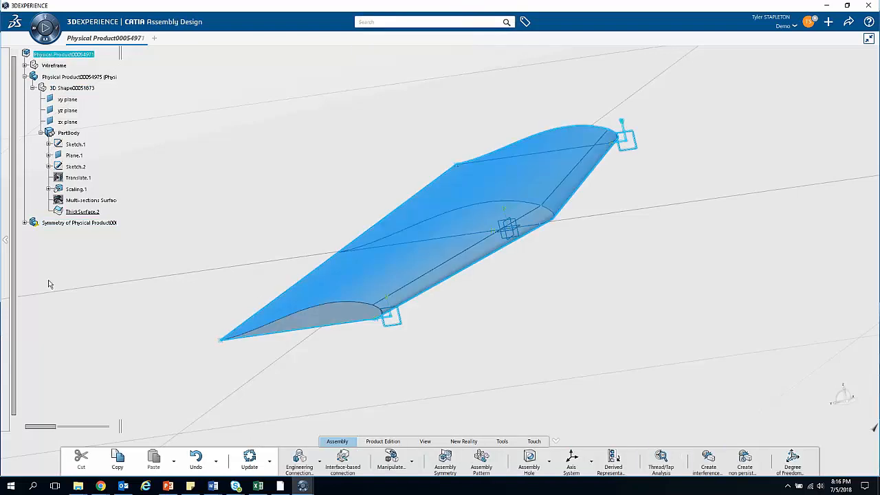
pyautogui.click(249, 460)
pyautogui.click(388, 340)
pyautogui.moveTo(312, 360); pyautogui.dragTo(454, 287, button='middle')
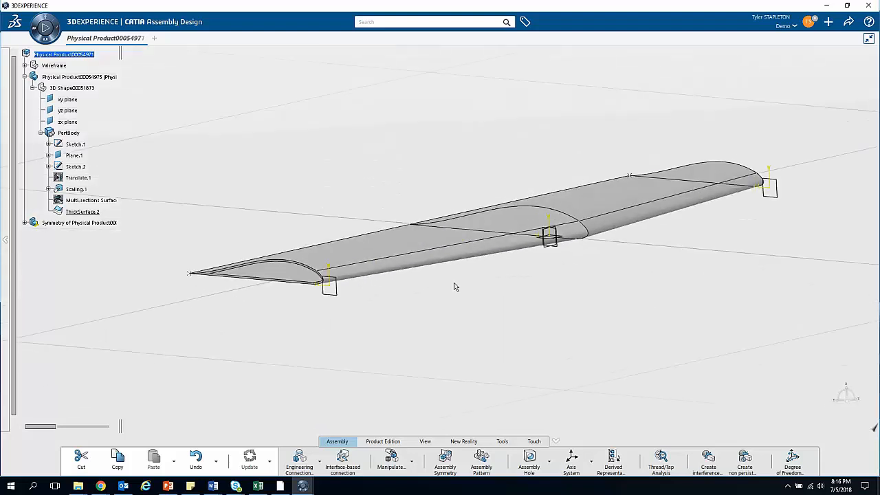
pyautogui.moveTo(611, 314); pyautogui.dragTo(486, 342, button='middle')
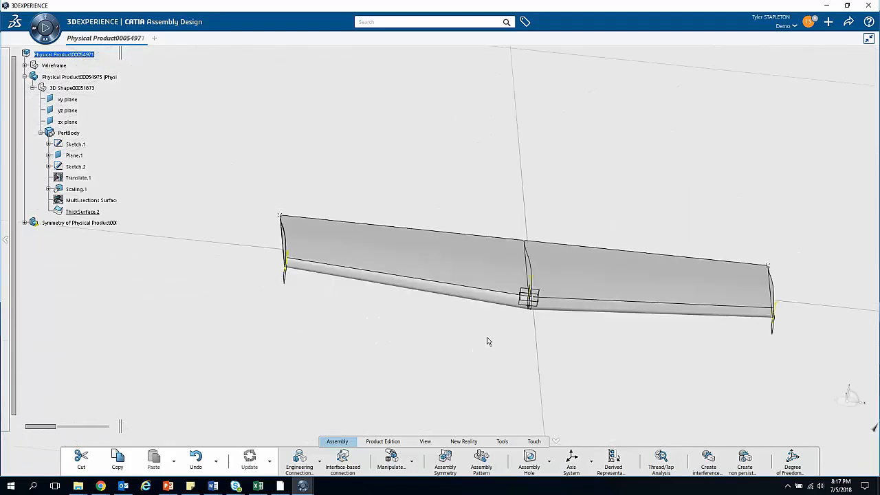
pyautogui.moveTo(424, 323); pyautogui.dragTo(593, 254, button='middle')
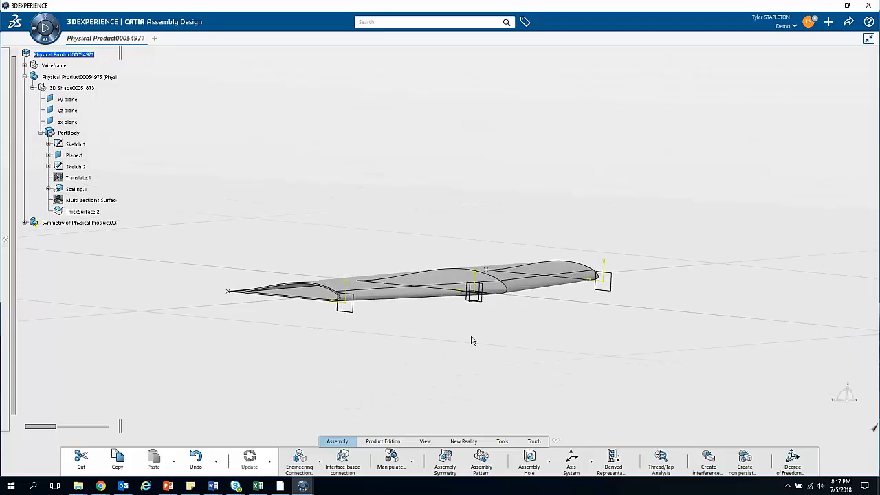